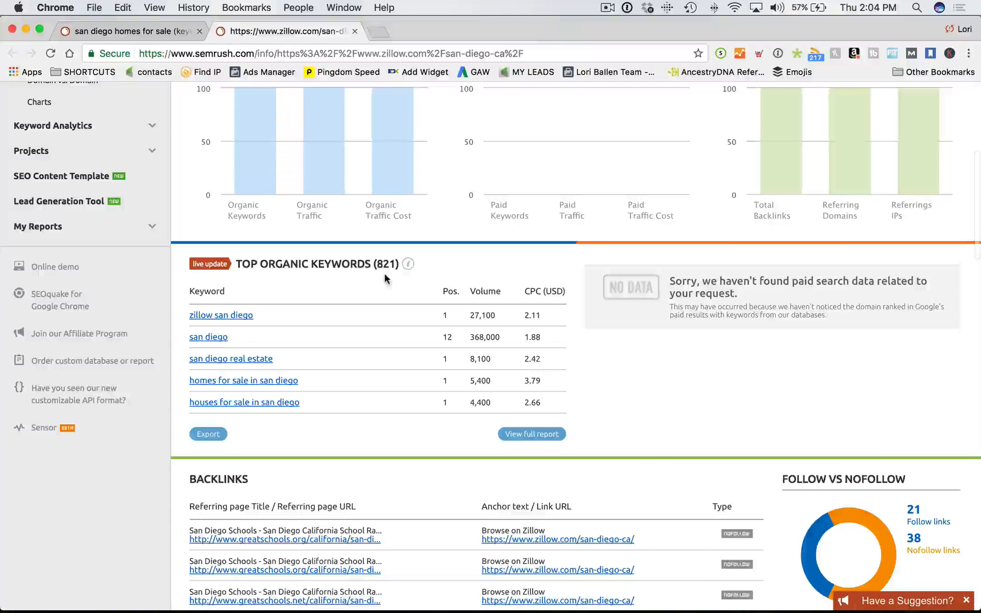
- Open the full top organic keywords report for the Zillow San Diego page and show its advanced filters
{"action": "left_click", "coordinate": [530, 437]}
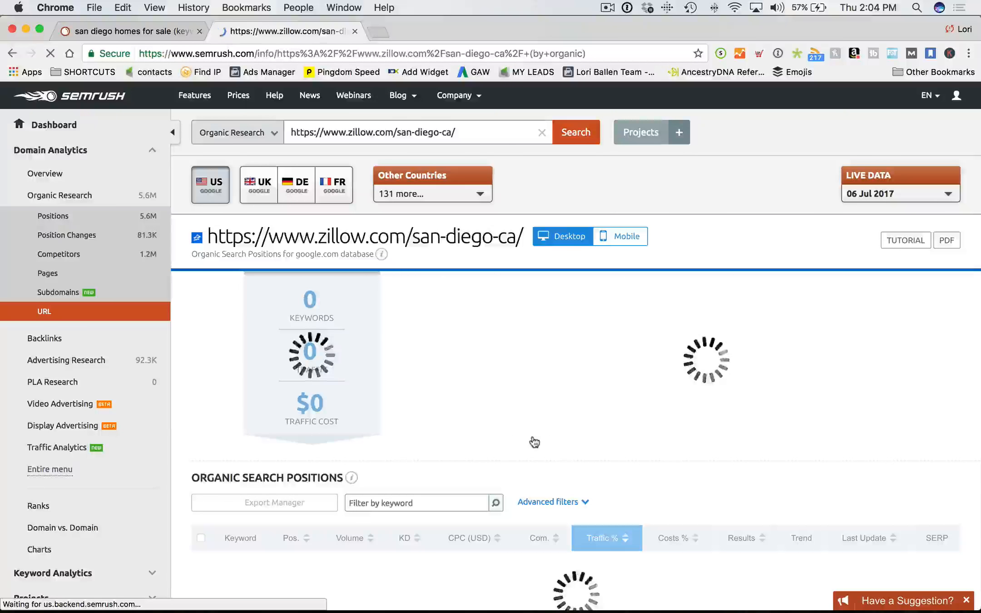
{"action": "scroll", "coordinate": [533, 436], "scroll_direction": "down", "scroll_amount": 5}
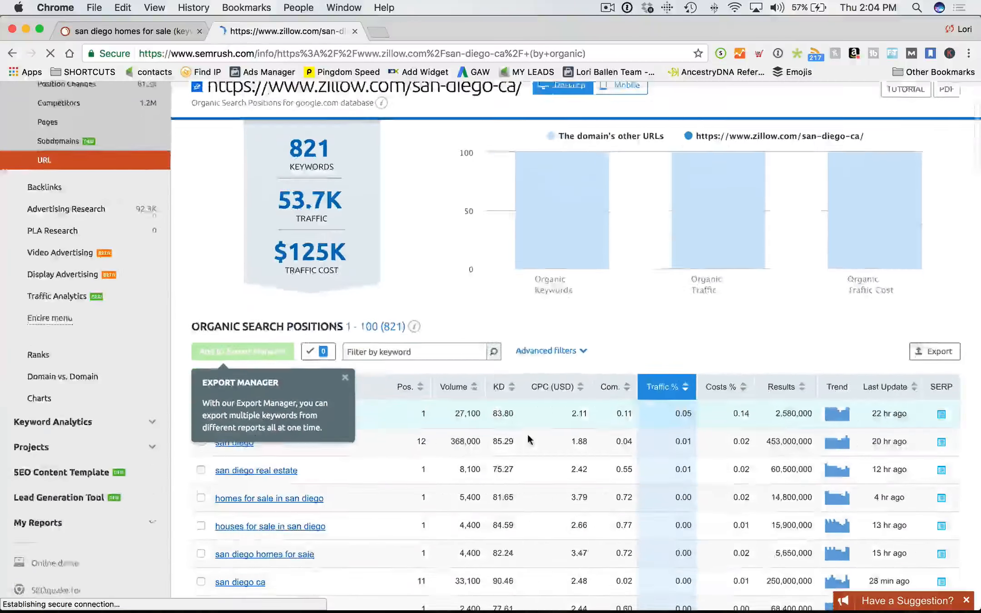
{"action": "scroll", "coordinate": [527, 432], "scroll_direction": "down", "scroll_amount": 2}
{"action": "left_click", "coordinate": [550, 190]}
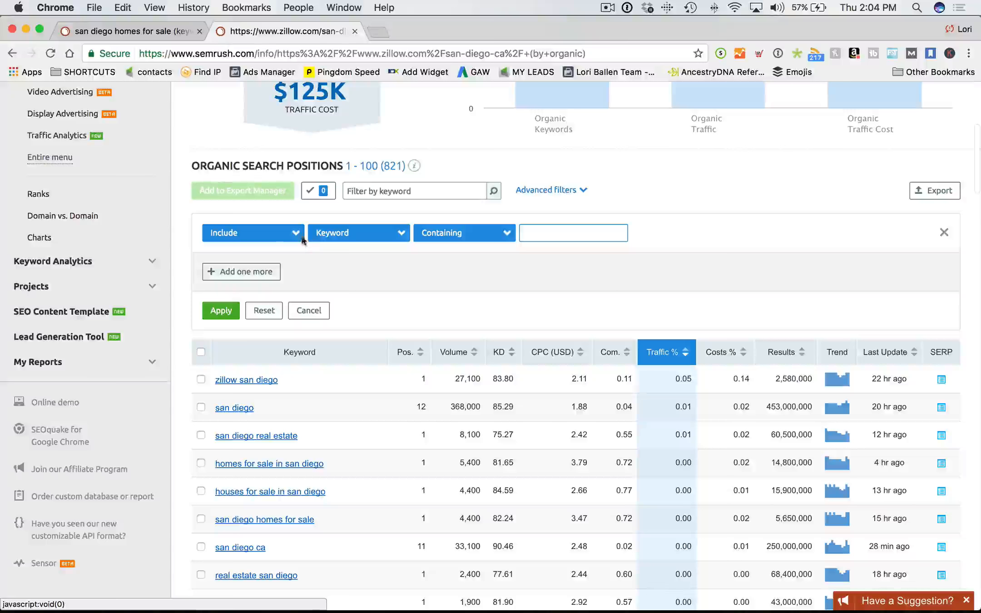
{"action": "left_click", "coordinate": [470, 233]}
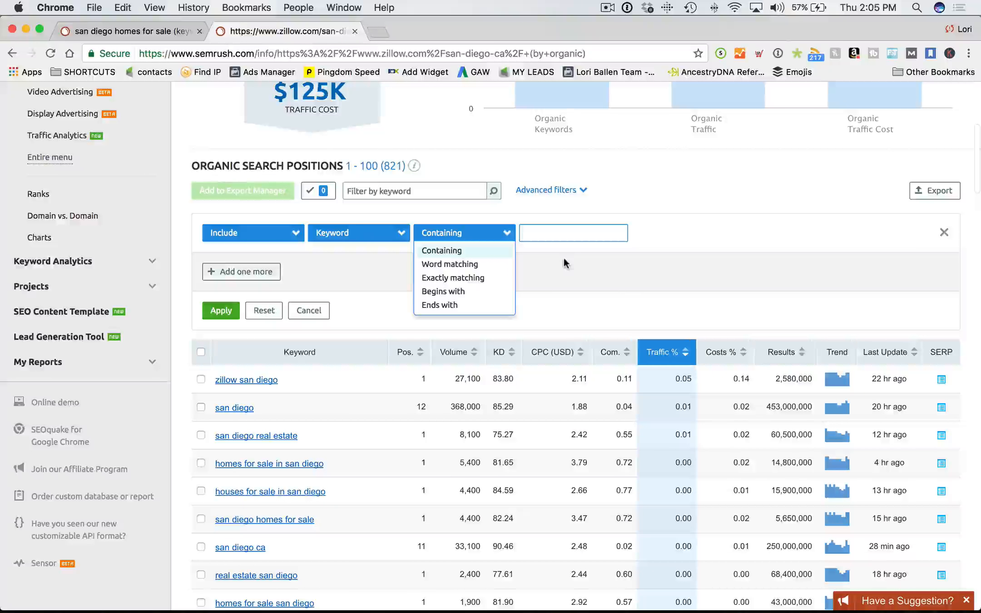
{"action": "left_click", "coordinate": [413, 274]}
{"action": "left_click", "coordinate": [255, 272]}
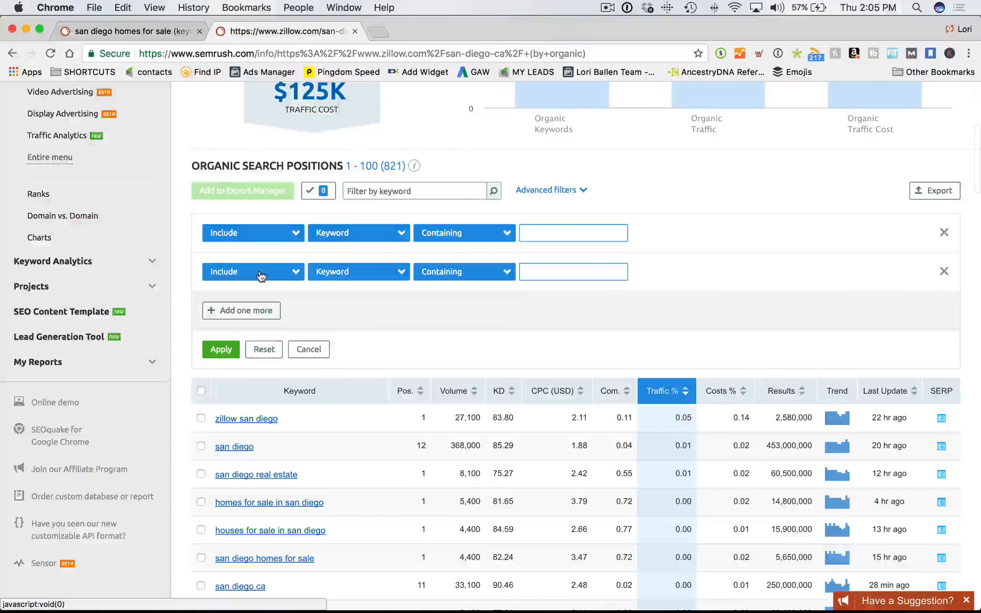
{"action": "left_click", "coordinate": [257, 229]}
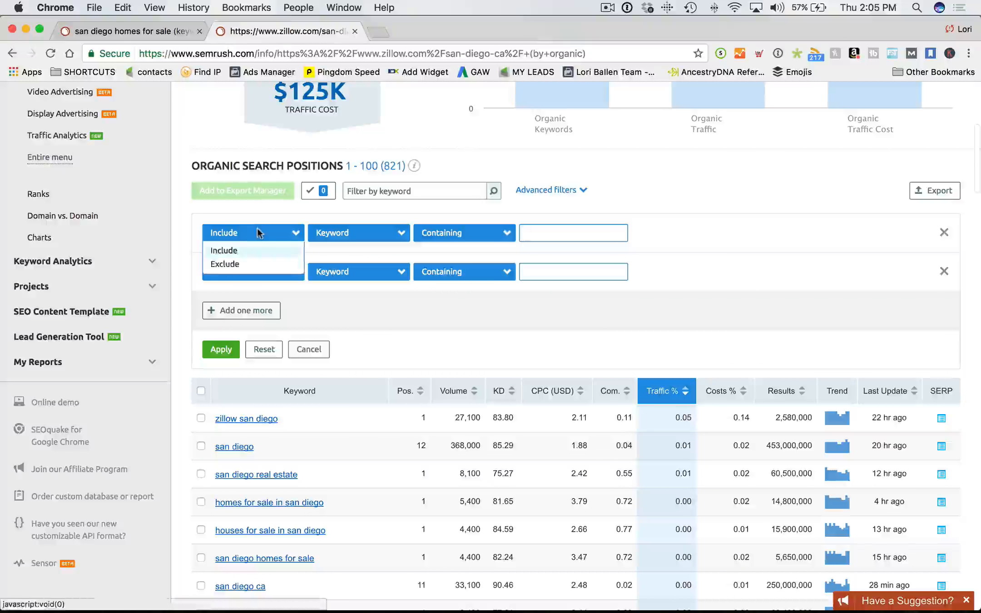
{"action": "left_click", "coordinate": [291, 251]}
{"action": "left_click", "coordinate": [372, 232]}
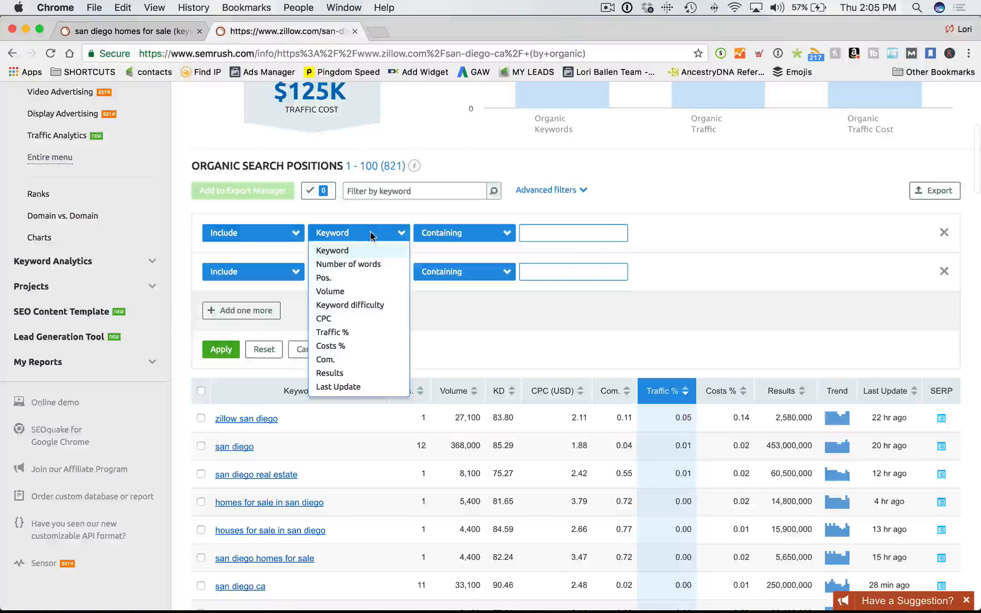
{"action": "left_click", "coordinate": [643, 263]}
{"action": "left_click", "coordinate": [943, 271]}
- Filter the organic search positions to include keywords whose number of words is greater than 4
{"action": "scroll", "coordinate": [454, 273], "scroll_direction": "up", "scroll_amount": 1}
{"action": "left_click", "coordinate": [359, 260]}
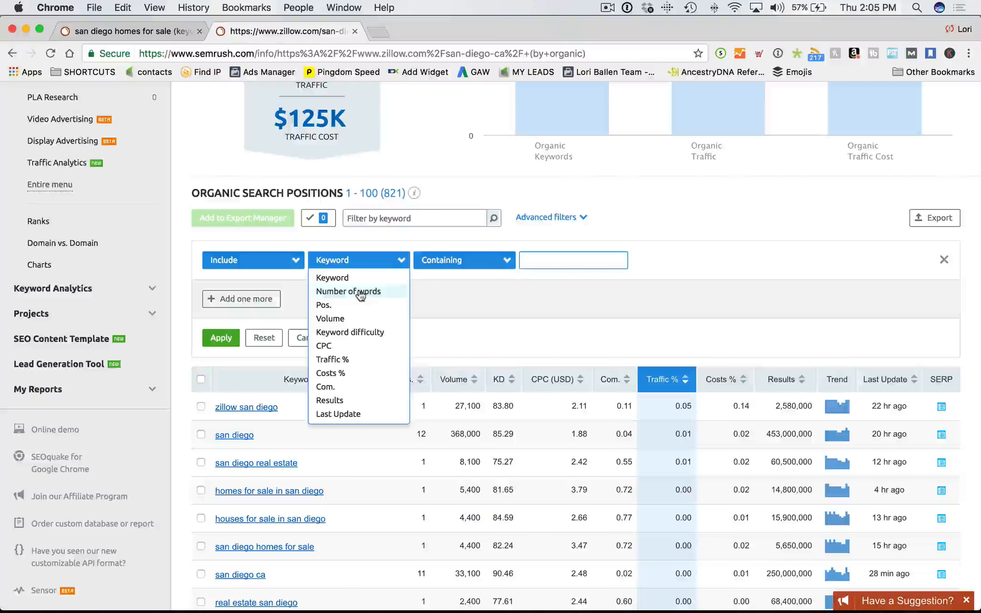
{"action": "left_click", "coordinate": [342, 293]}
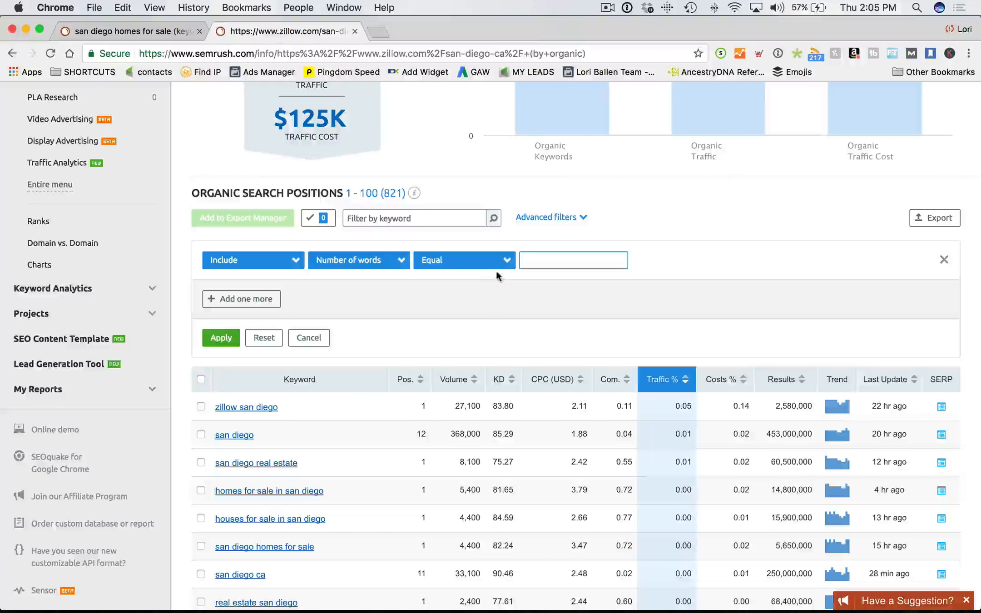
{"action": "left_click", "coordinate": [477, 265]}
{"action": "left_click", "coordinate": [461, 293]}
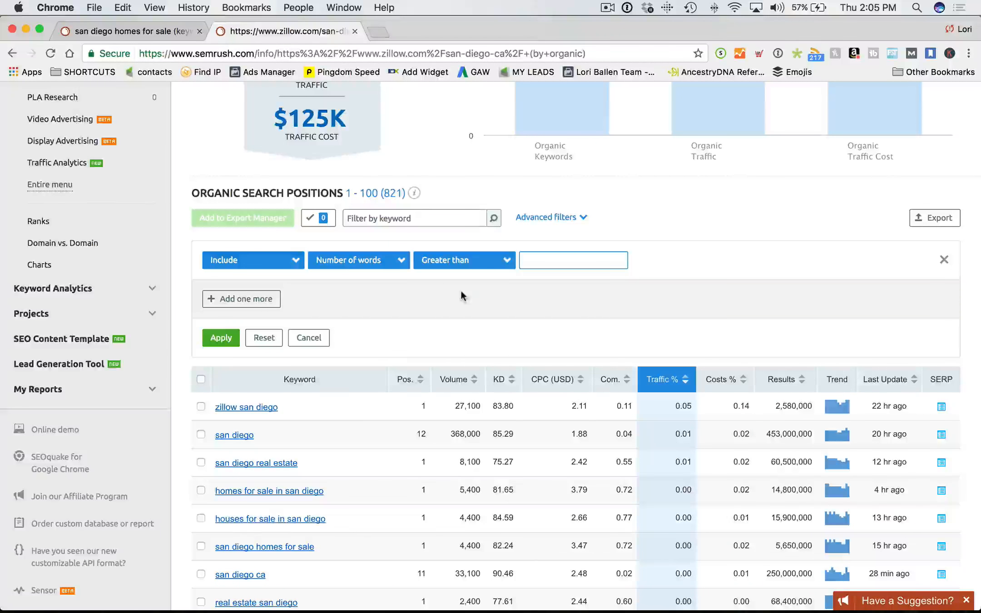
{"action": "left_click", "coordinate": [563, 266]}
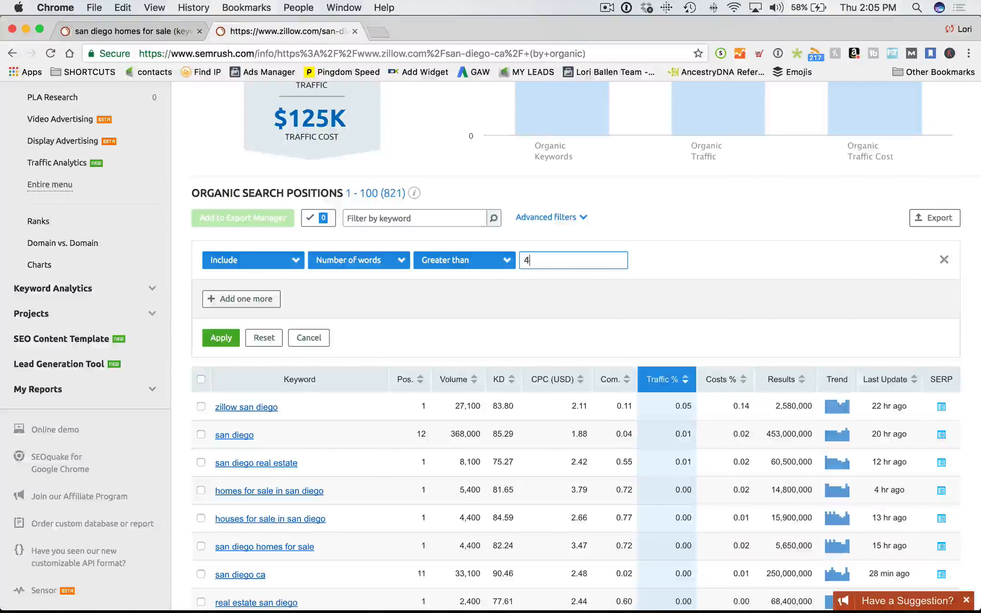
{"action": "left_click", "coordinate": [219, 339]}
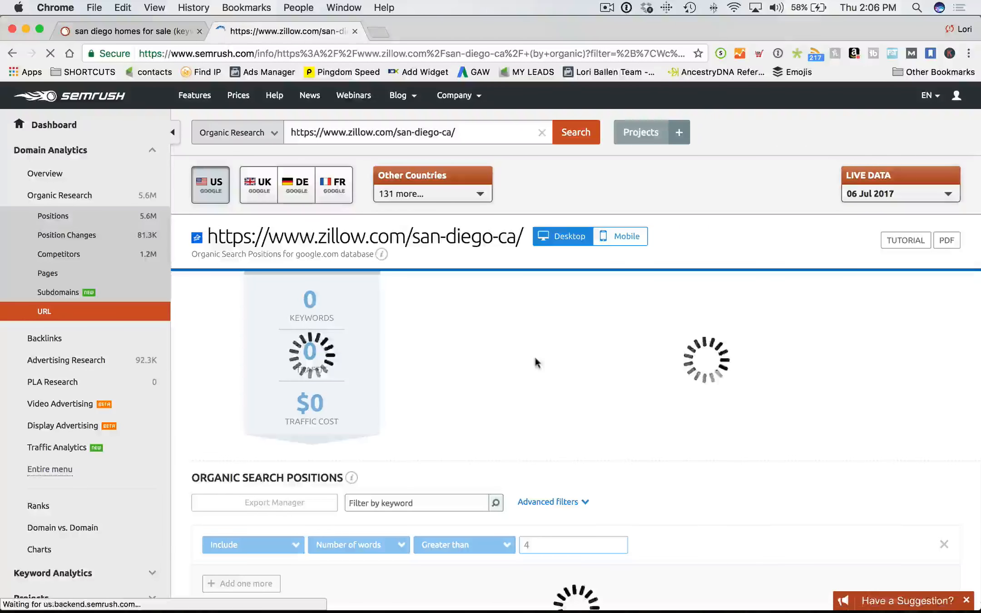
- Look through the filtered organic search positions for long-tail keyword phrases
{"action": "scroll", "coordinate": [536, 362], "scroll_direction": "down", "scroll_amount": 3}
{"action": "scroll", "coordinate": [534, 358], "scroll_direction": "down", "scroll_amount": 5}
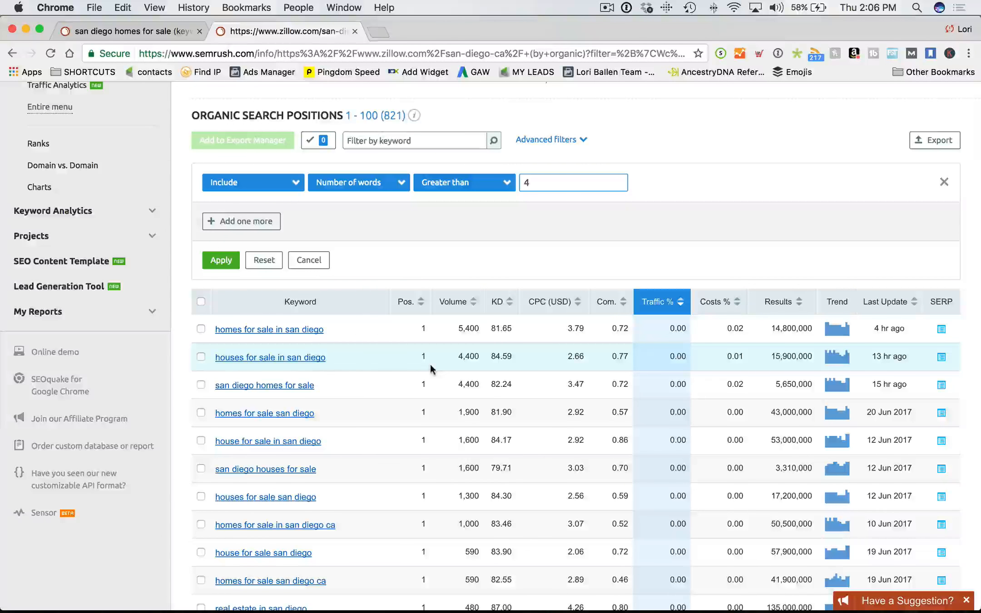
{"action": "scroll", "coordinate": [358, 349], "scroll_direction": "down", "scroll_amount": 1}
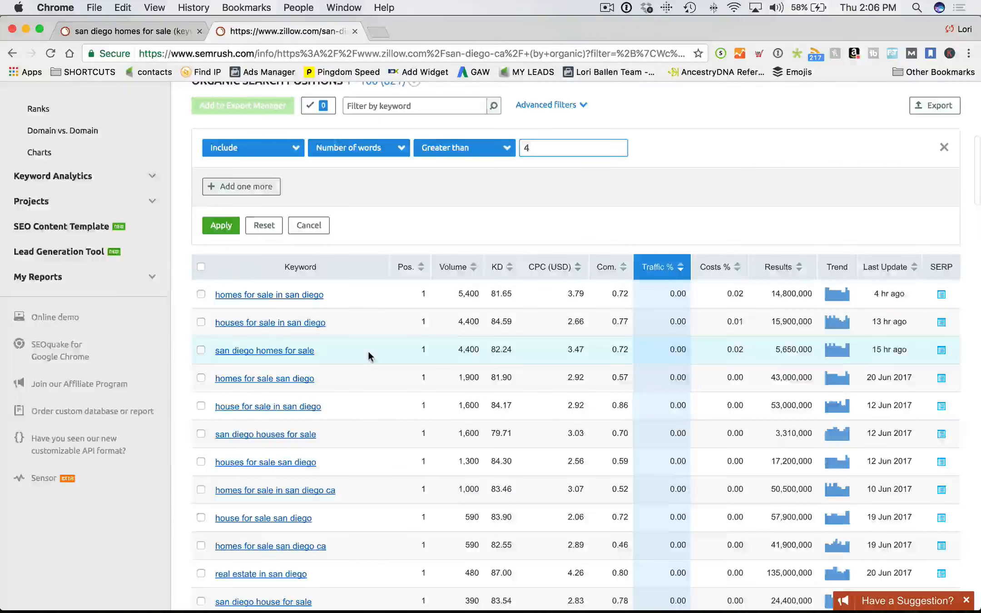
{"action": "scroll", "coordinate": [370, 352], "scroll_direction": "up", "scroll_amount": 5}
{"action": "scroll", "coordinate": [400, 368], "scroll_direction": "down", "scroll_amount": 11}
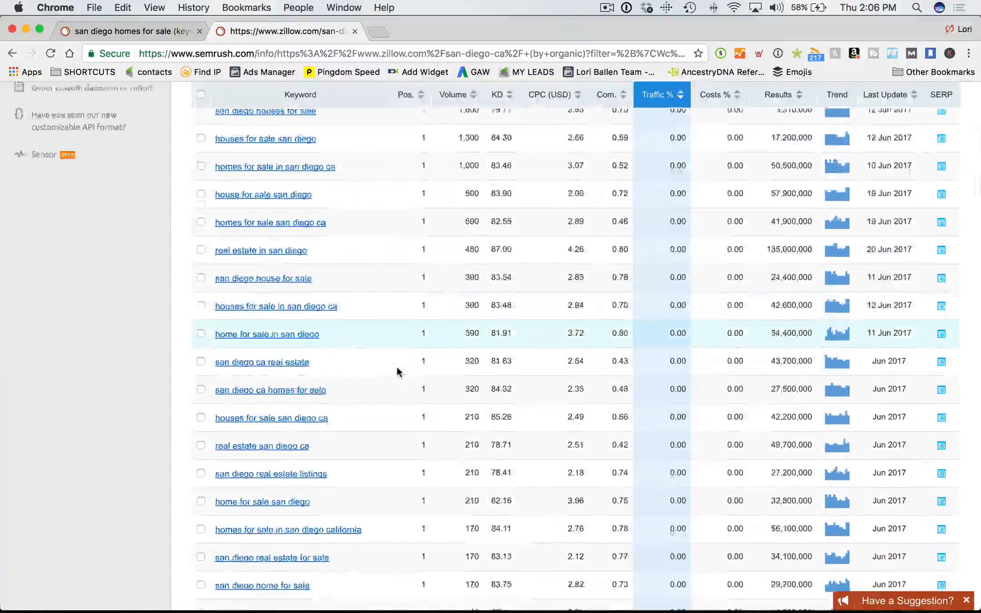
{"action": "scroll", "coordinate": [397, 372], "scroll_direction": "down", "scroll_amount": 5}
{"action": "scroll", "coordinate": [396, 370], "scroll_direction": "up", "scroll_amount": 20}
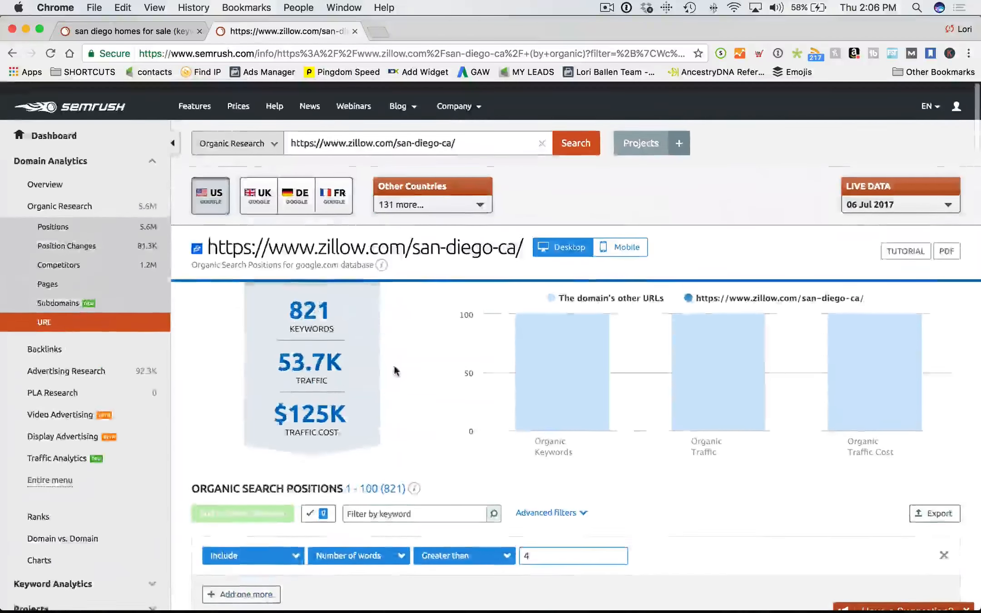
- Raise the word-count filter to greater than 6 and apply it to the organic search positions
{"action": "scroll", "coordinate": [396, 371], "scroll_direction": "down", "scroll_amount": 5}
{"action": "scroll", "coordinate": [500, 361], "scroll_direction": "up", "scroll_amount": 1}
{"action": "double_click", "coordinate": [561, 357]}
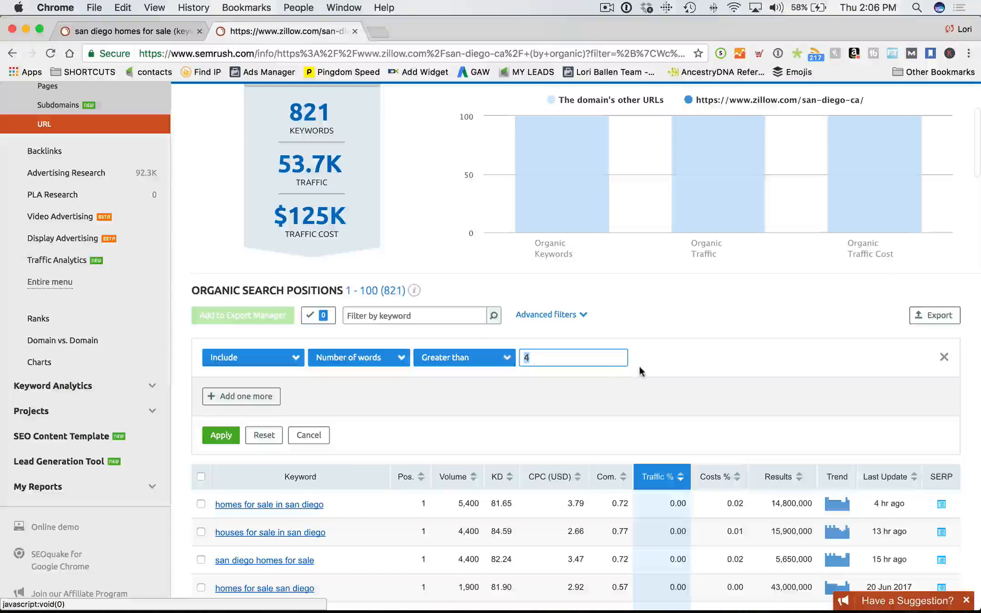
{"action": "type", "text": "6"}
{"action": "left_click", "coordinate": [215, 441]}
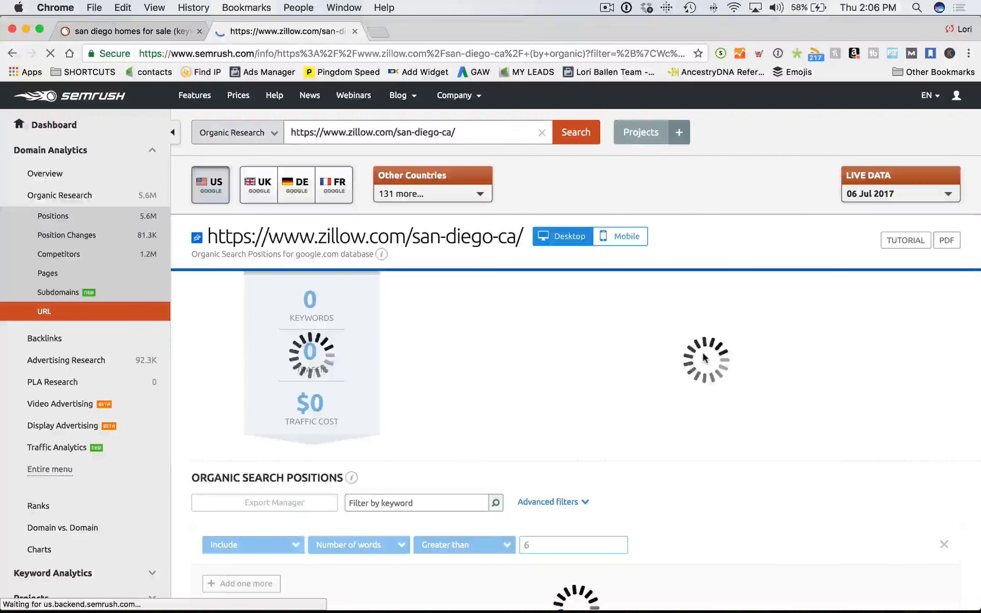
- Examine the keywords in the narrowed organic positions list through to its end, looking for long-tail topic ideas
{"action": "scroll", "coordinate": [702, 352], "scroll_direction": "down", "scroll_amount": 8}
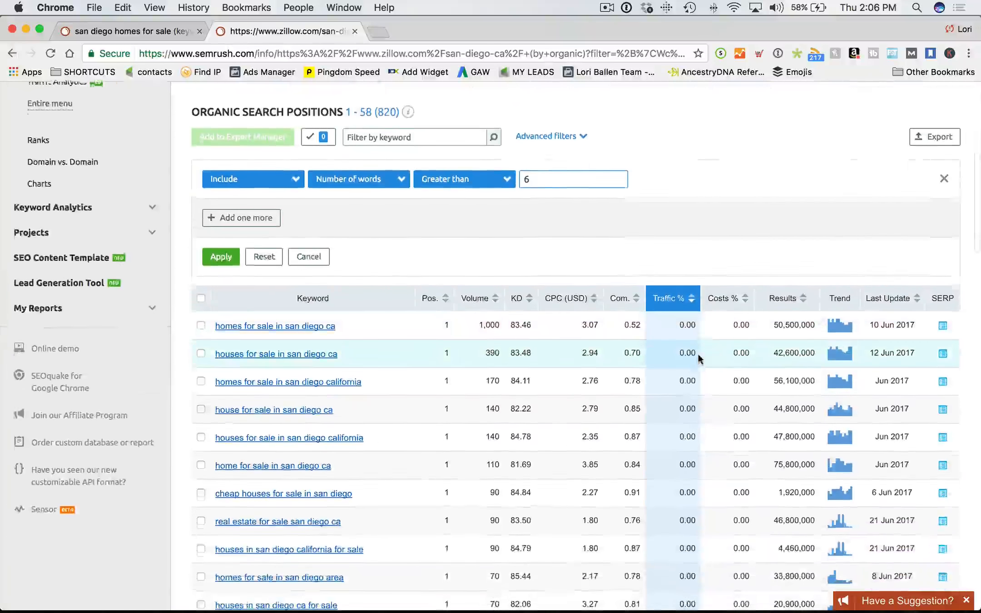
{"action": "scroll", "coordinate": [699, 358], "scroll_direction": "down", "scroll_amount": 2}
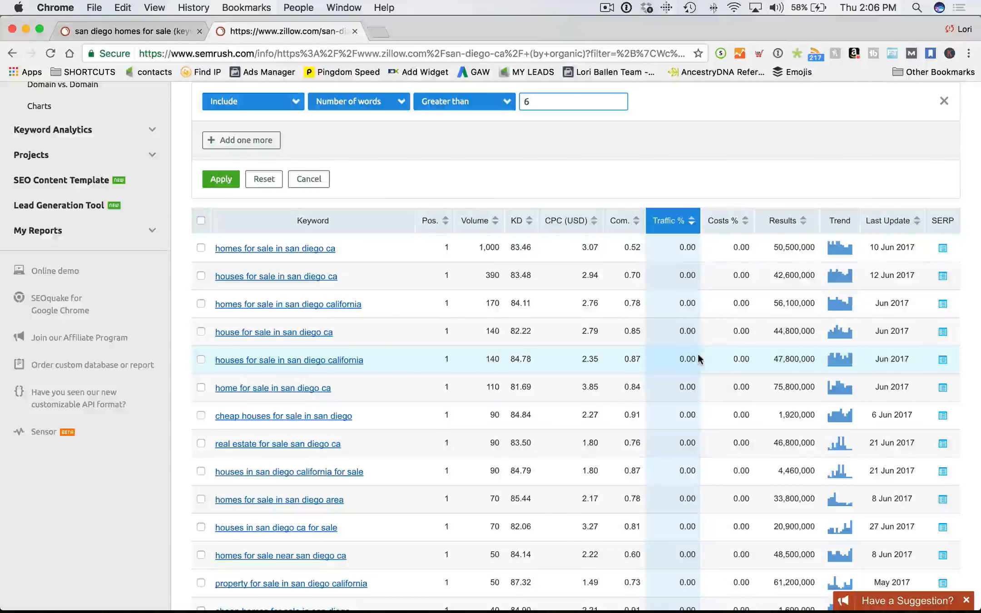
{"action": "scroll", "coordinate": [698, 359], "scroll_direction": "down", "scroll_amount": 2}
{"action": "scroll", "coordinate": [386, 335], "scroll_direction": "down", "scroll_amount": 20}
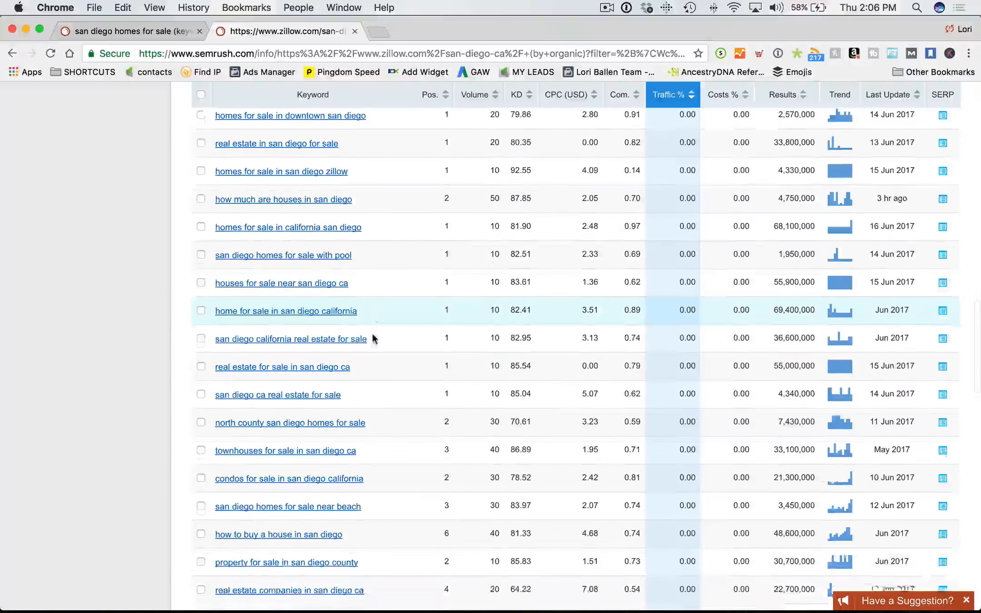
{"action": "scroll", "coordinate": [372, 334], "scroll_direction": "down", "scroll_amount": 5}
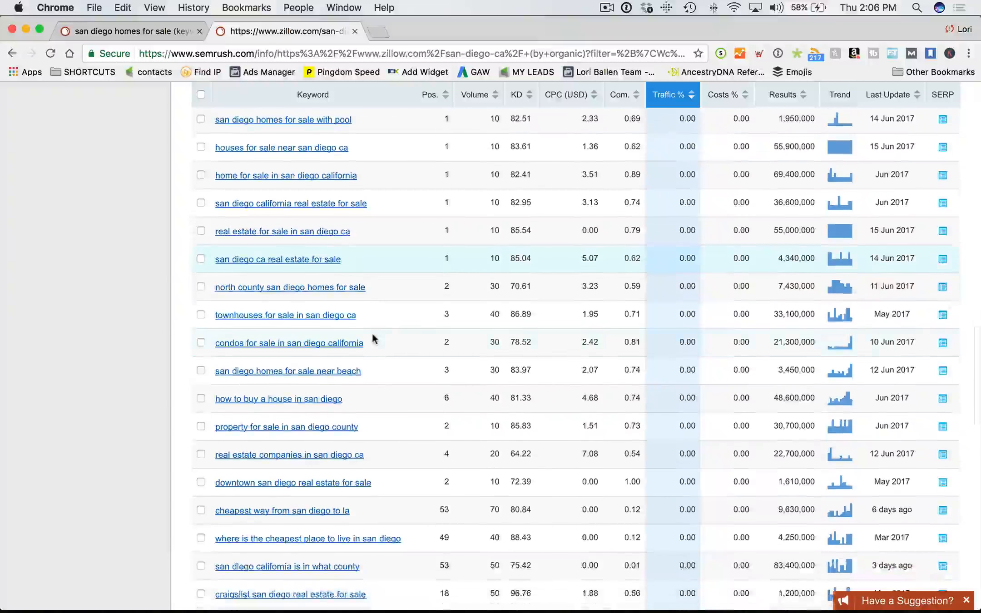
{"action": "scroll", "coordinate": [371, 332], "scroll_direction": "down", "scroll_amount": 1}
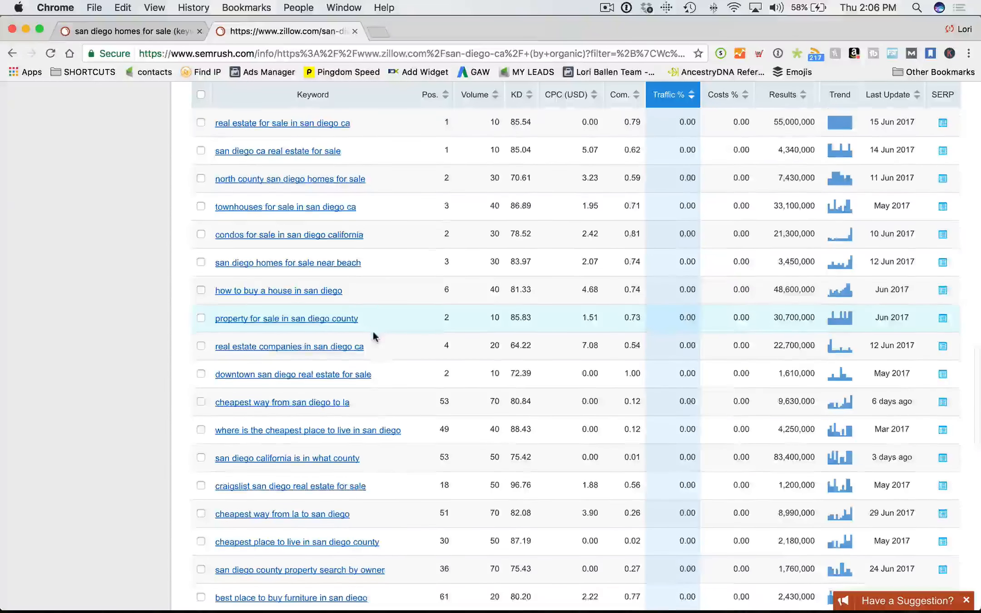
{"action": "scroll", "coordinate": [482, 268], "scroll_direction": "up", "scroll_amount": 2}
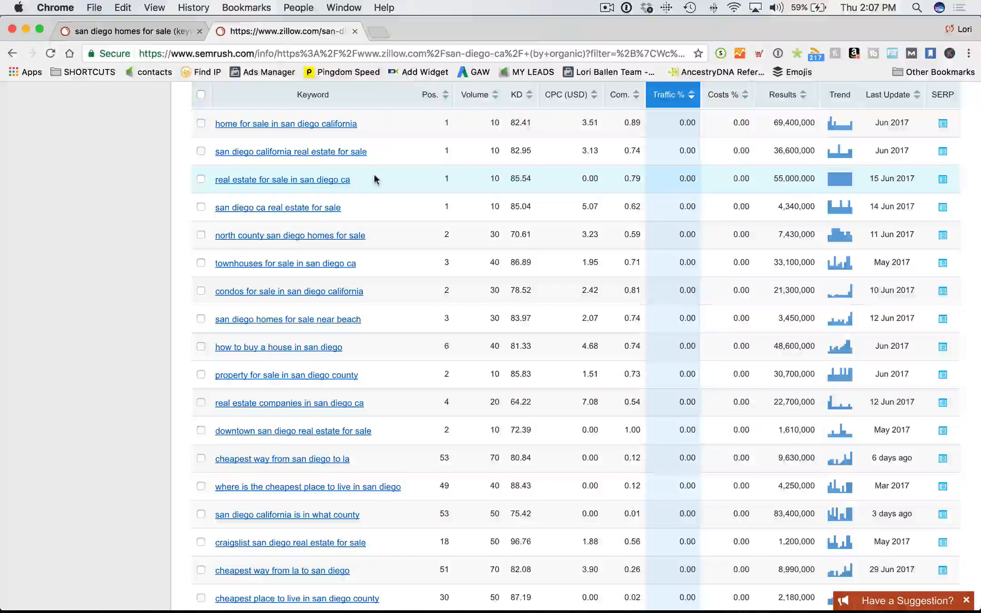
{"action": "scroll", "coordinate": [375, 178], "scroll_direction": "down", "scroll_amount": 3}
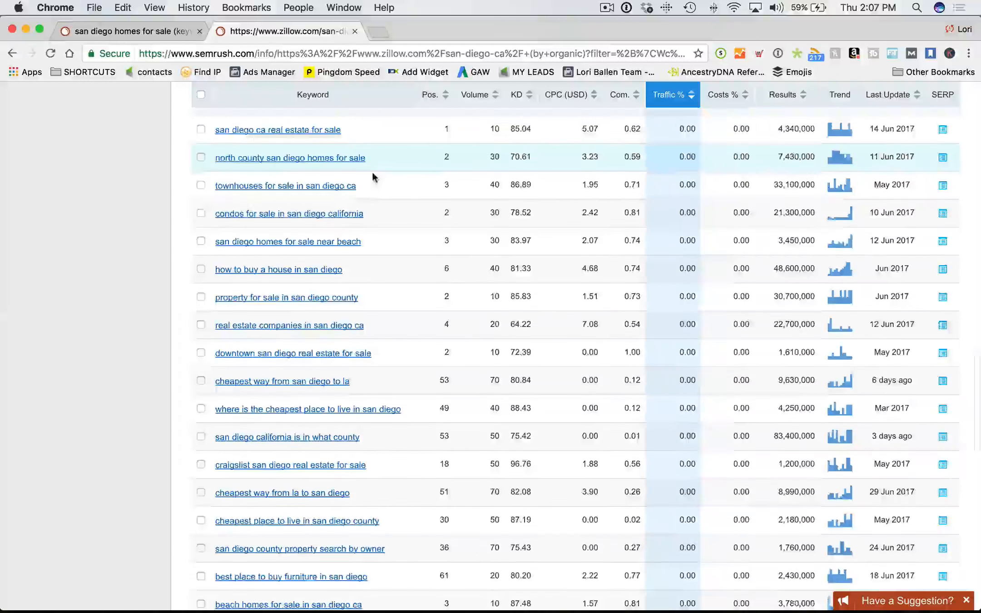
{"action": "scroll", "coordinate": [373, 174], "scroll_direction": "down", "scroll_amount": 2}
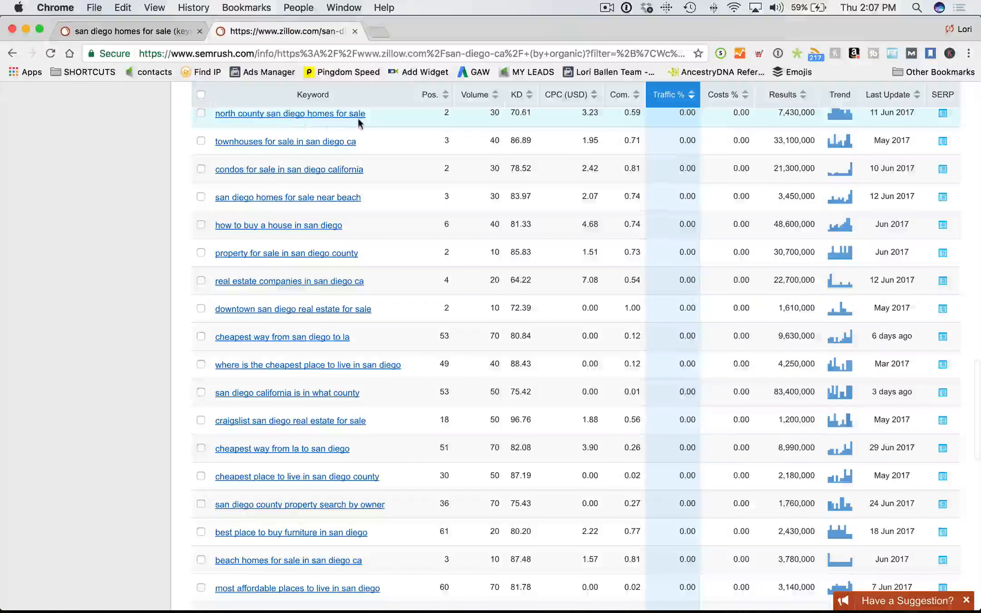
{"action": "scroll", "coordinate": [245, 159], "scroll_direction": "down", "scroll_amount": 1}
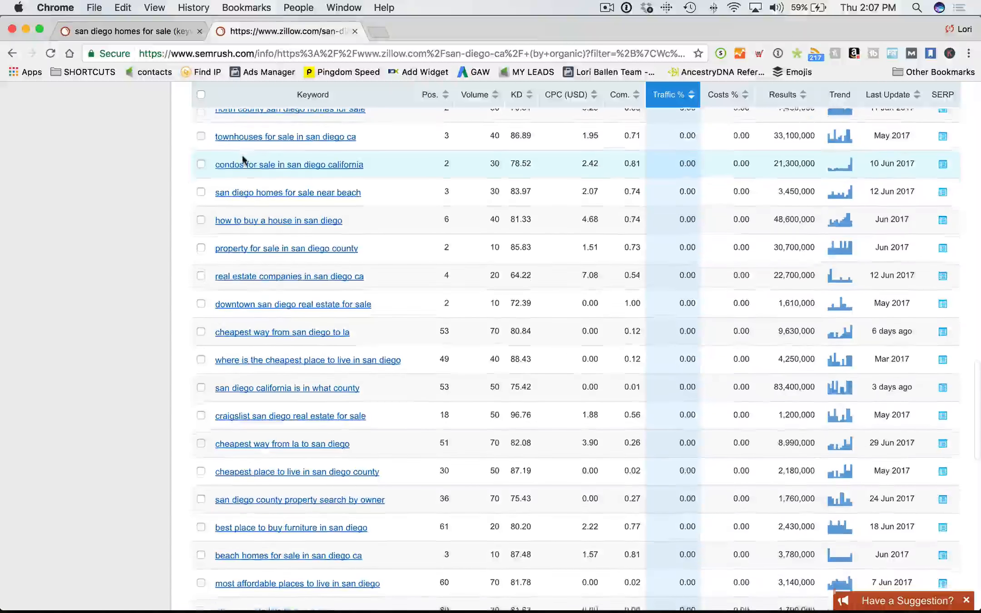
{"action": "scroll", "coordinate": [244, 159], "scroll_direction": "down", "scroll_amount": 1}
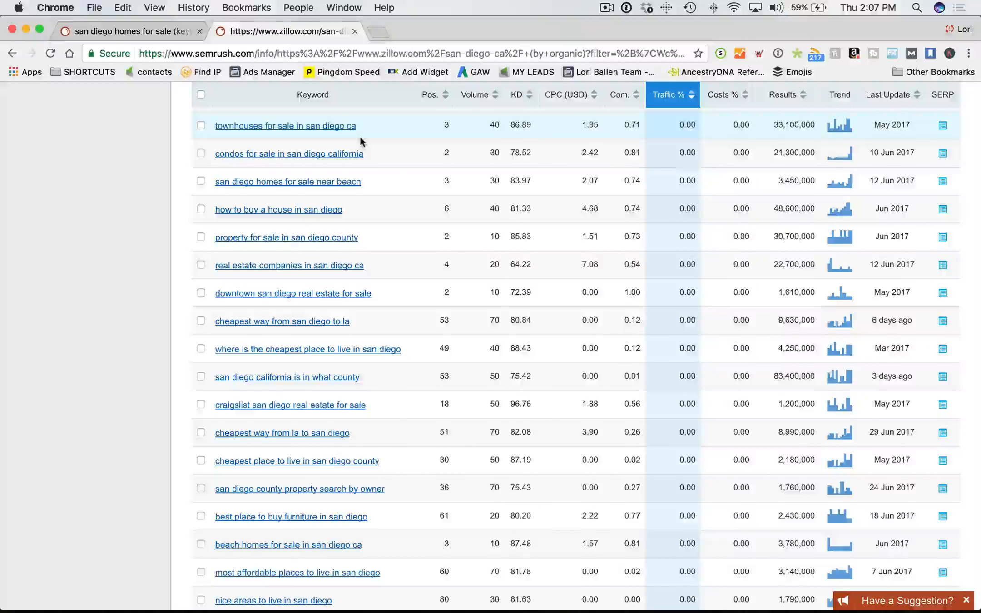
{"action": "scroll", "coordinate": [360, 141], "scroll_direction": "down", "scroll_amount": 1}
{"action": "scroll", "coordinate": [256, 150], "scroll_direction": "down", "scroll_amount": 1}
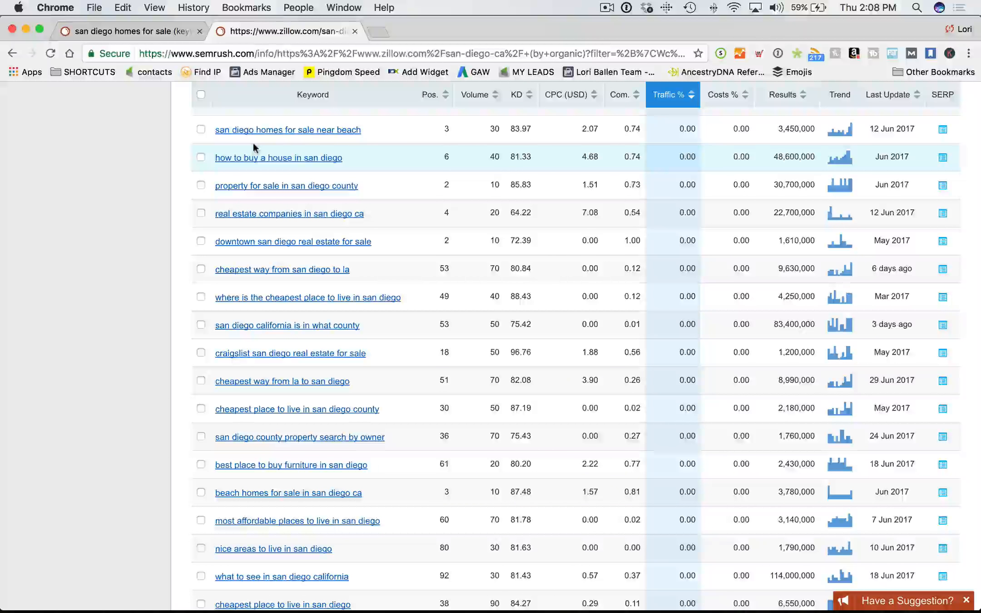
{"action": "scroll", "coordinate": [256, 188], "scroll_direction": "down", "scroll_amount": 1}
{"action": "scroll", "coordinate": [256, 188], "scroll_direction": "down", "scroll_amount": 2}
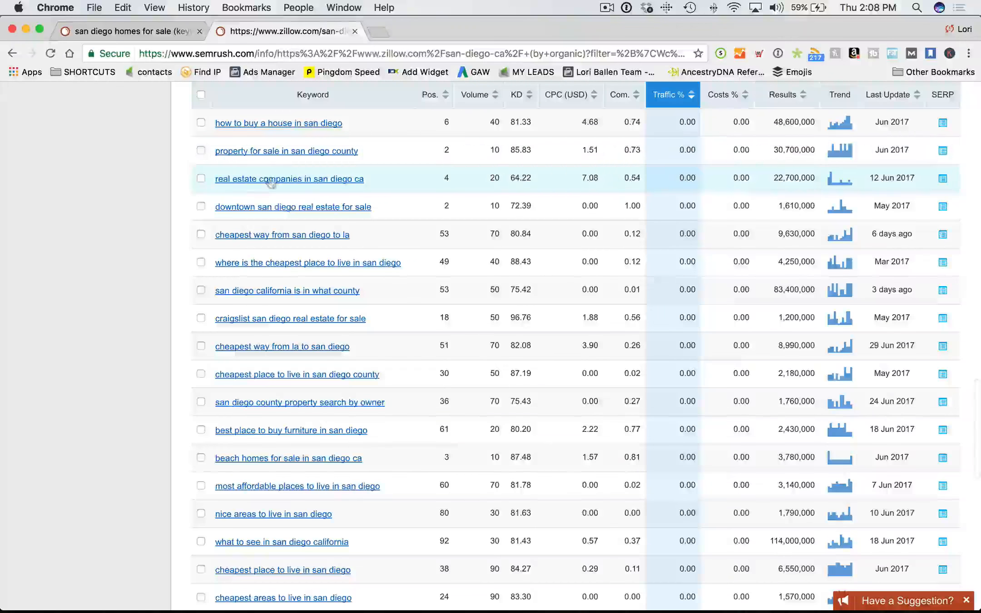
{"action": "scroll", "coordinate": [338, 157], "scroll_direction": "down", "scroll_amount": 5}
{"action": "scroll", "coordinate": [328, 156], "scroll_direction": "down", "scroll_amount": 1}
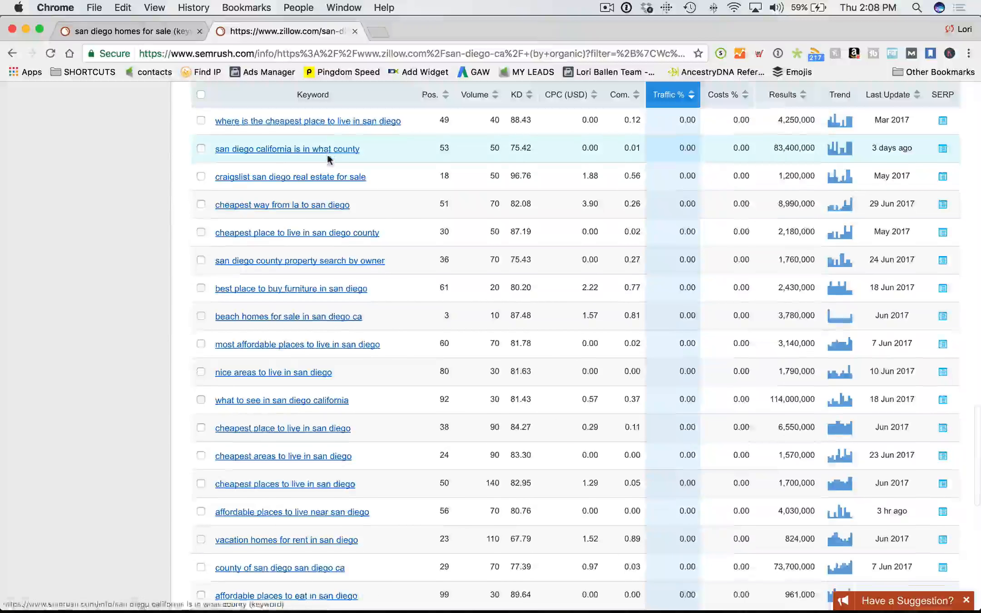
{"action": "scroll", "coordinate": [393, 158], "scroll_direction": "down", "scroll_amount": 1}
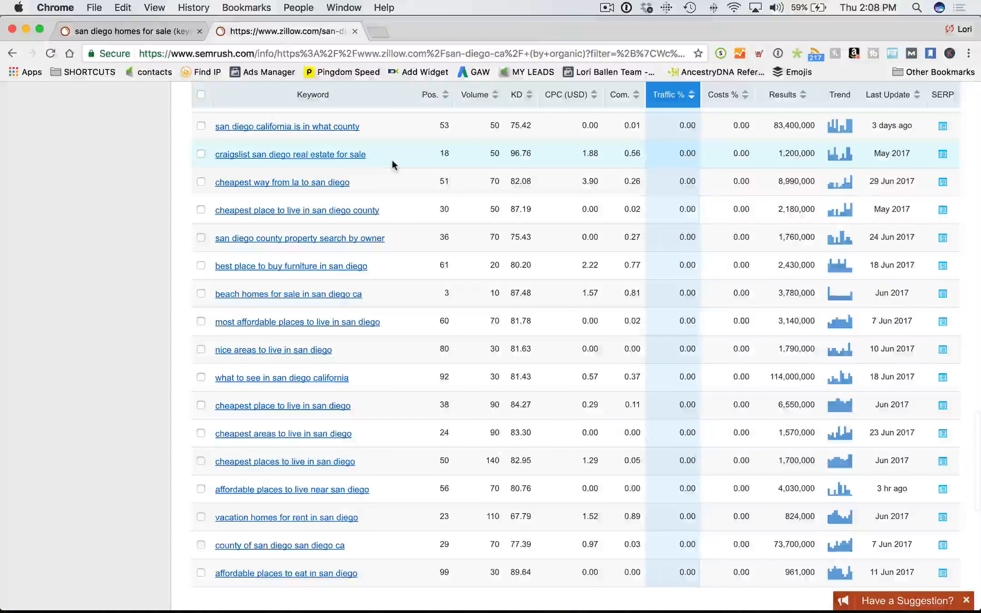
- Run a new search for the keyword "seattle homes for sale"
{"action": "scroll", "coordinate": [391, 161], "scroll_direction": "up", "scroll_amount": 20}
{"action": "left_click", "coordinate": [391, 132]}
{"action": "type", "text": "seattle homes for sale"}
{"action": "key", "text": "Return"}
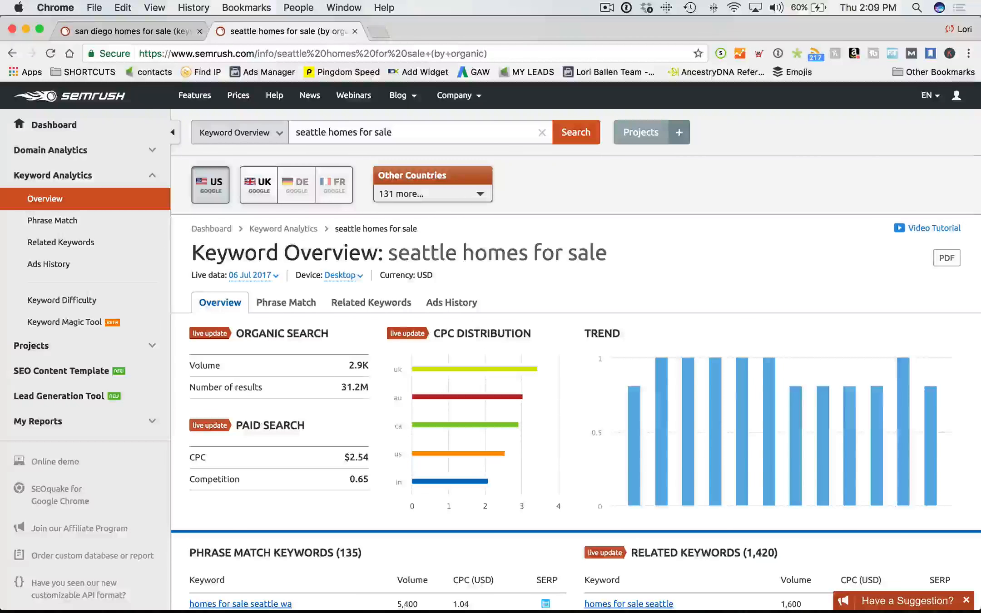
- Look over the keyword overview for "seattle homes for sale", including its phrase match and related keywords
{"action": "scroll", "coordinate": [358, 129], "scroll_direction": "down", "scroll_amount": 1}
{"action": "scroll", "coordinate": [358, 129], "scroll_direction": "down", "scroll_amount": 5}
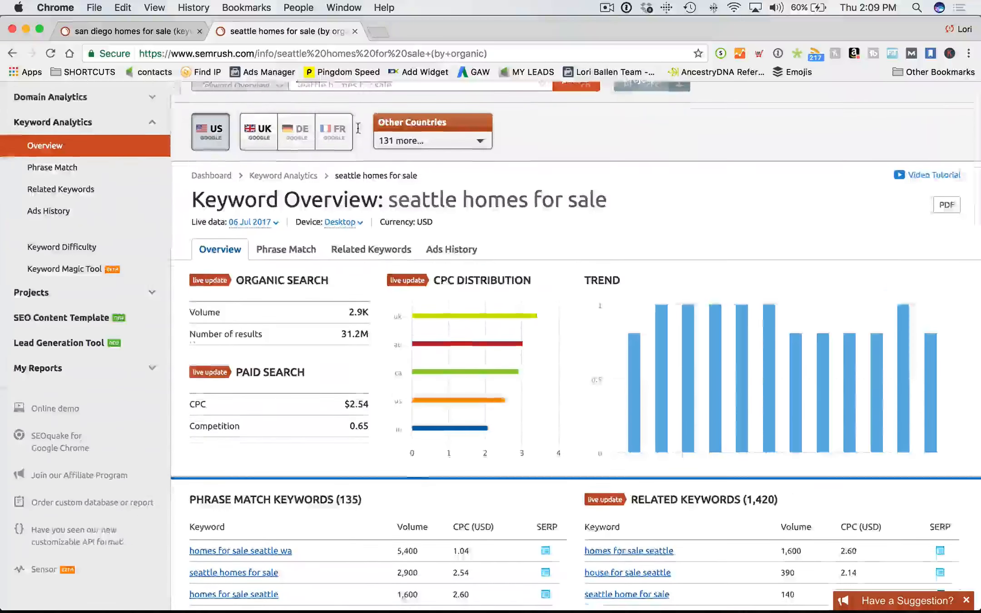
{"action": "scroll", "coordinate": [386, 215], "scroll_direction": "down", "scroll_amount": 10}
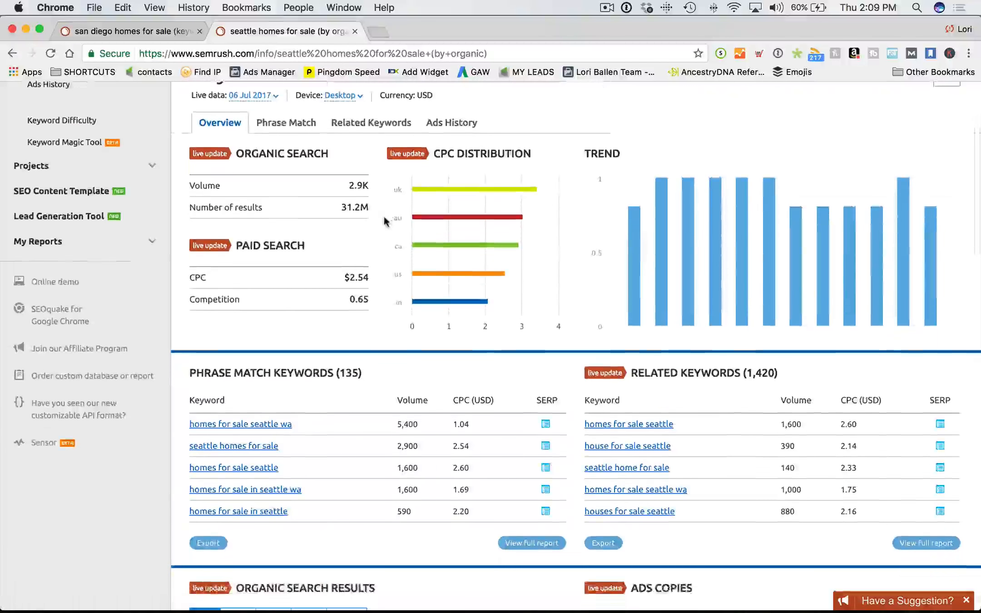
{"action": "scroll", "coordinate": [386, 215], "scroll_direction": "up", "scroll_amount": 12}
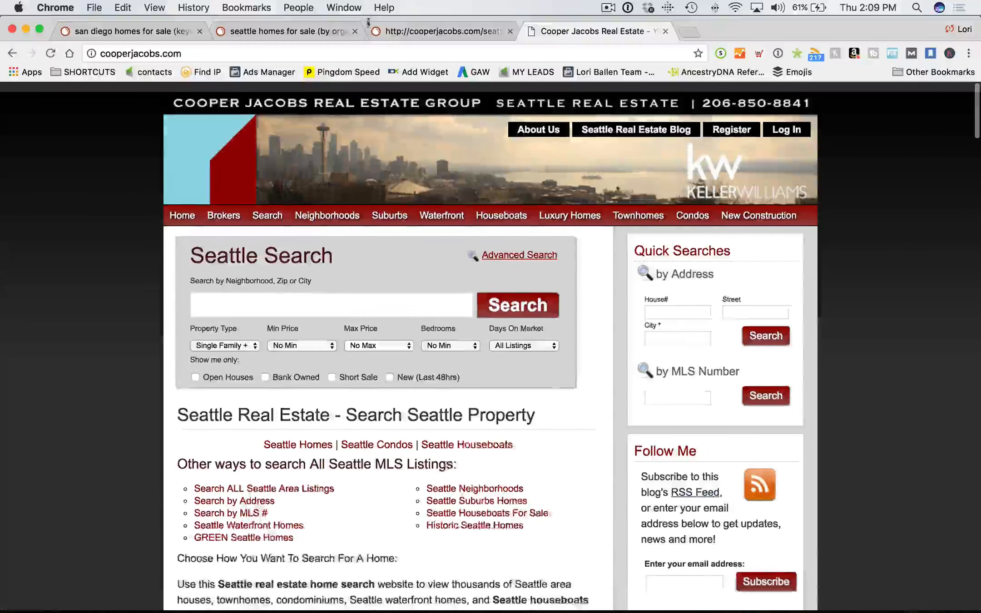
- Close the Cooper Jacobs website and look through the top 20 organic search results for "seattle homes for sale"
{"action": "left_click", "coordinate": [666, 31]}
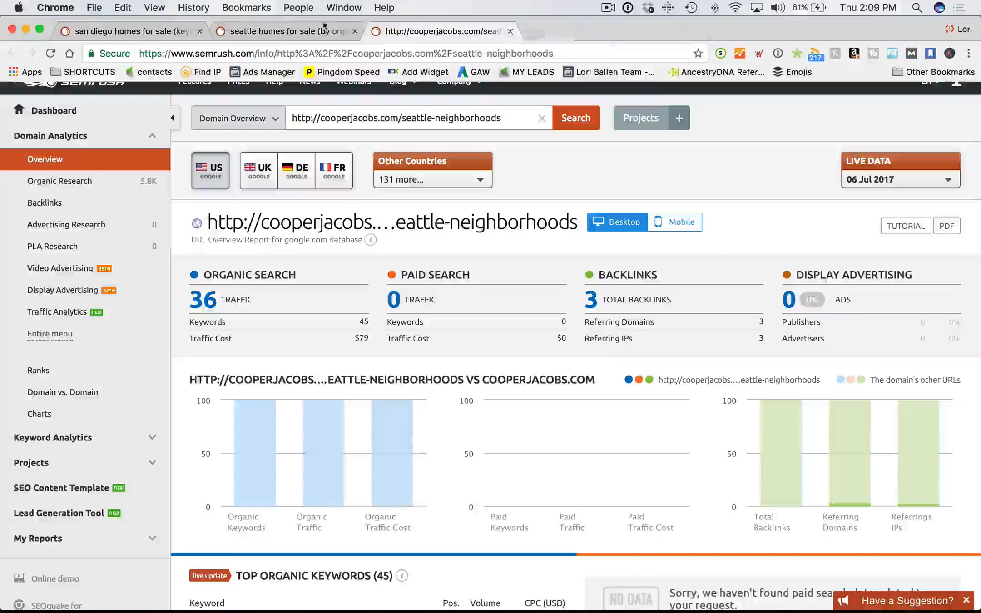
{"action": "left_click", "coordinate": [327, 31]}
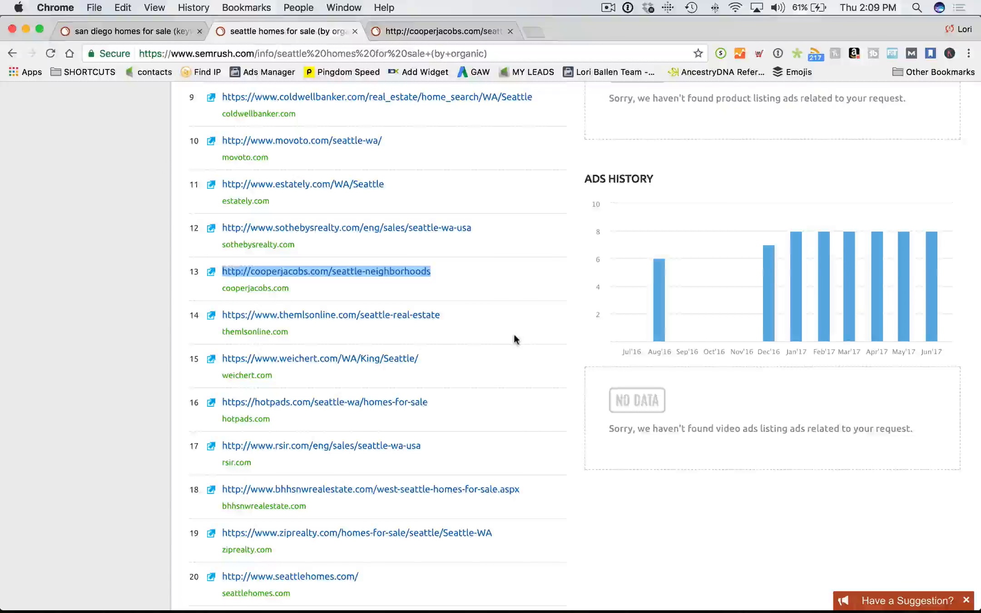
{"action": "scroll", "coordinate": [511, 337], "scroll_direction": "down", "scroll_amount": 1}
{"action": "scroll", "coordinate": [511, 335], "scroll_direction": "down", "scroll_amount": 5}
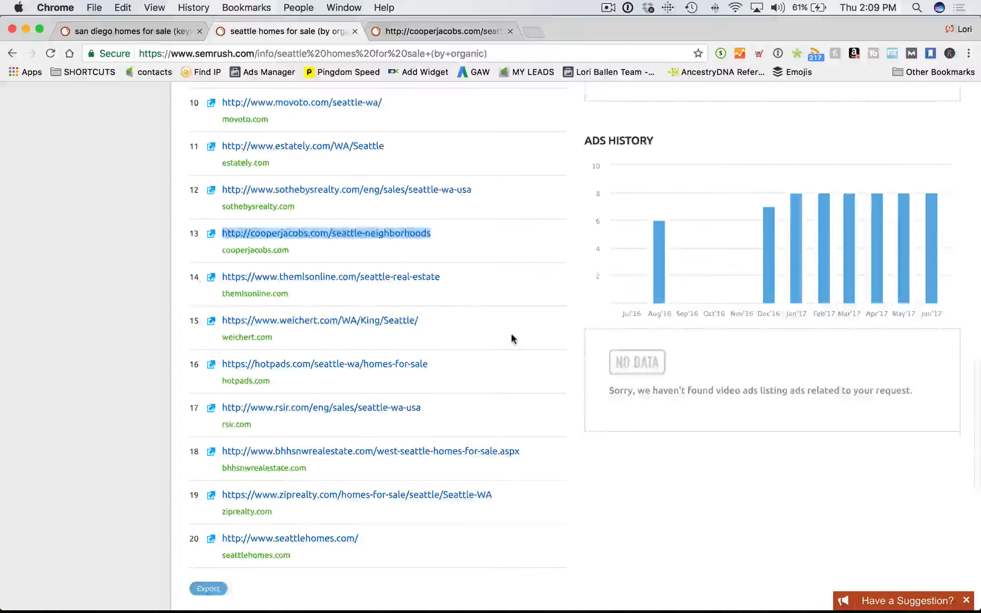
{"action": "scroll", "coordinate": [510, 335], "scroll_direction": "up", "scroll_amount": 18}
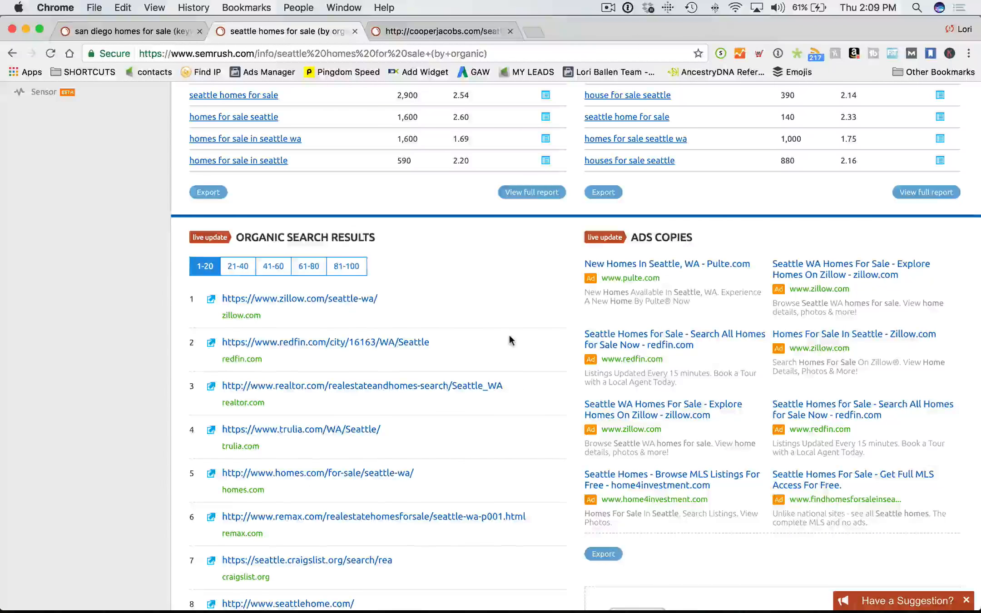
{"action": "scroll", "coordinate": [510, 338], "scroll_direction": "up", "scroll_amount": 10}
- Open the full organic keywords report for the cooperjacobs.com/seattle-neighborhoods page
{"action": "left_click", "coordinate": [436, 31]}
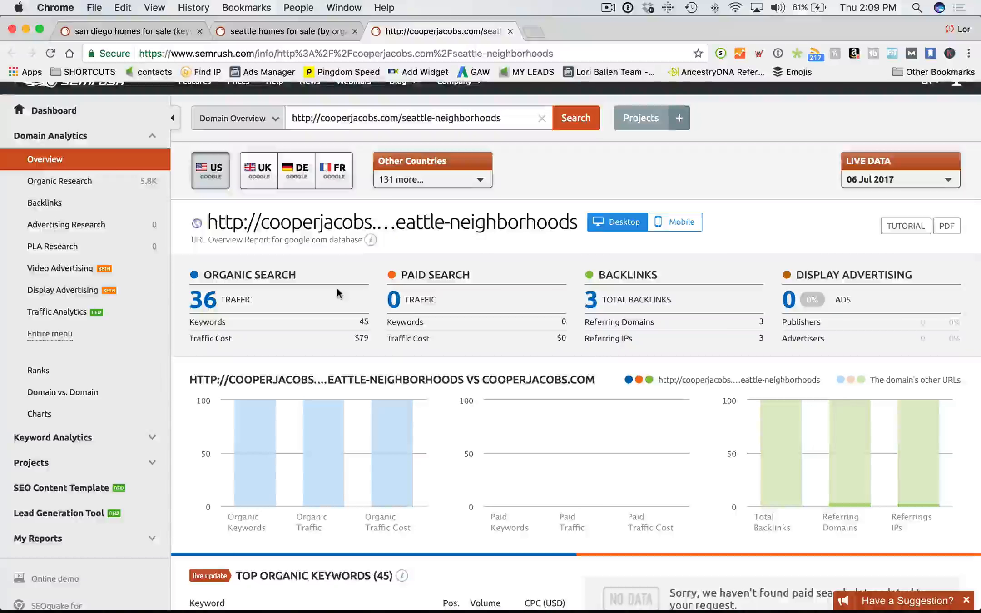
{"action": "scroll", "coordinate": [338, 290], "scroll_direction": "down", "scroll_amount": 2}
{"action": "scroll", "coordinate": [273, 281], "scroll_direction": "up", "scroll_amount": 3}
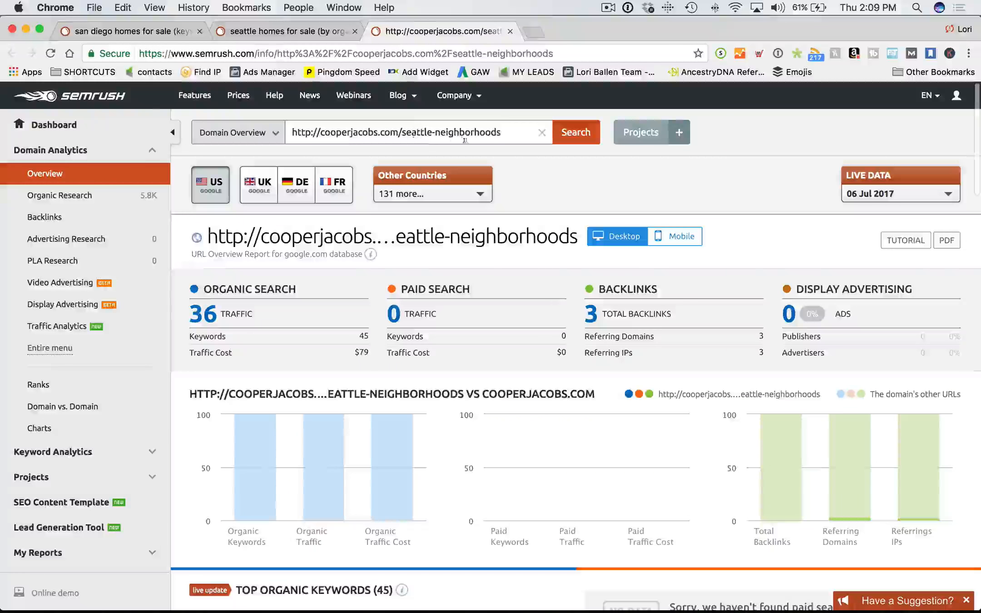
{"action": "left_click", "coordinate": [411, 132]}
{"action": "left_click_drag", "start_coordinate": [502, 132], "coordinate": [392, 134]}
{"action": "scroll", "coordinate": [457, 319], "scroll_direction": "down", "scroll_amount": 7}
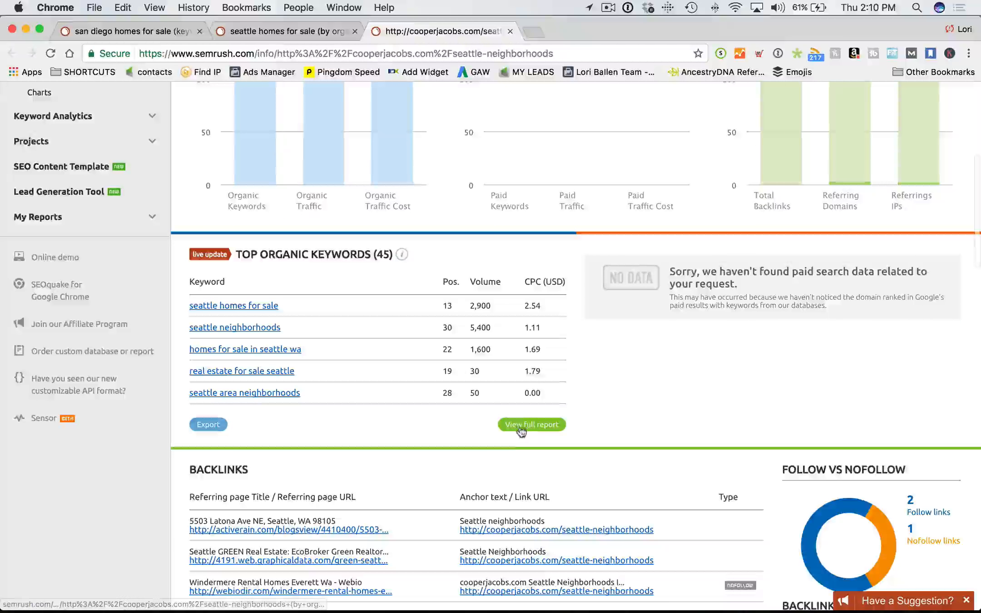
{"action": "left_click", "coordinate": [525, 431]}
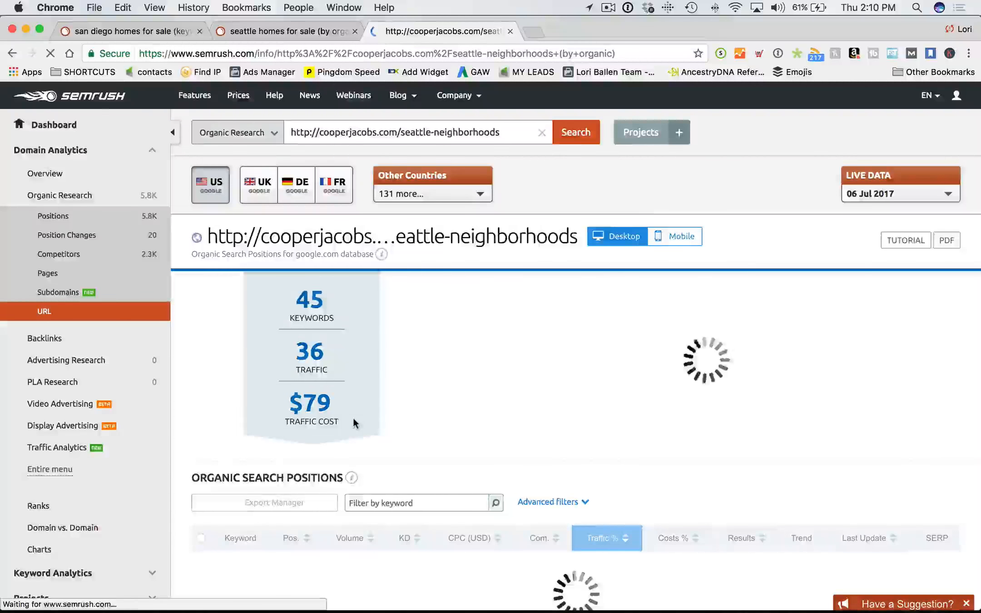
- Examine the full list of organic search positions for the Seattle neighborhoods page, looking for neighborhood and home-sale keyword ideas
{"action": "scroll", "coordinate": [354, 424], "scroll_direction": "down", "scroll_amount": 6}
{"action": "scroll", "coordinate": [355, 427], "scroll_direction": "down", "scroll_amount": 4}
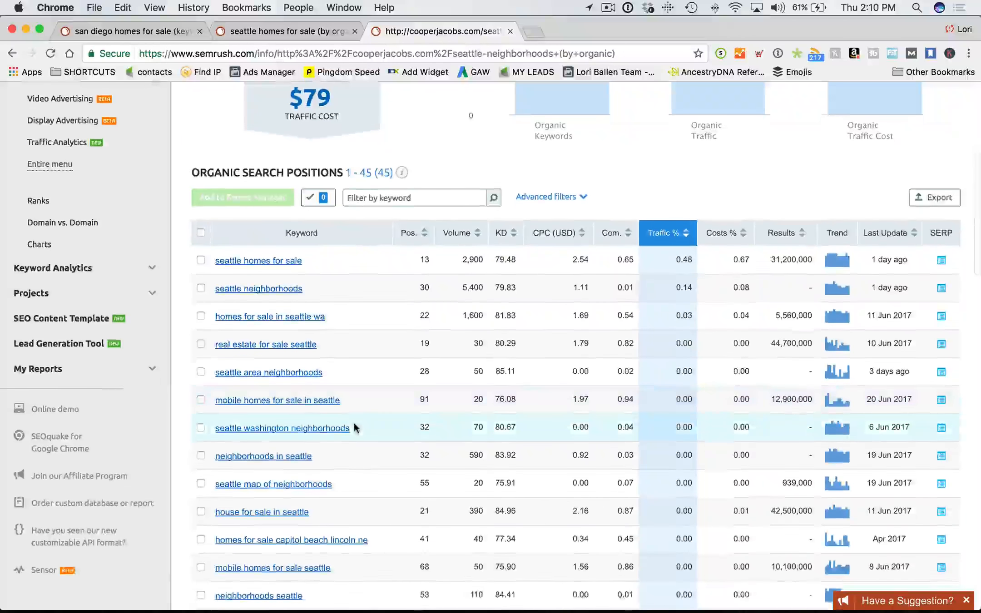
{"action": "scroll", "coordinate": [354, 427], "scroll_direction": "down", "scroll_amount": 2}
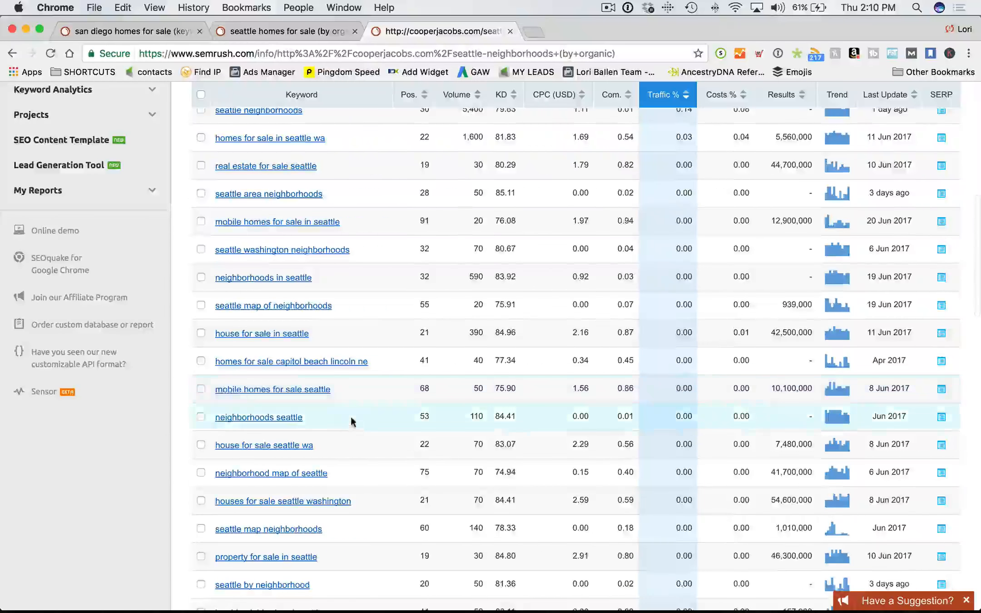
{"action": "scroll", "coordinate": [340, 321], "scroll_direction": "down", "scroll_amount": 1}
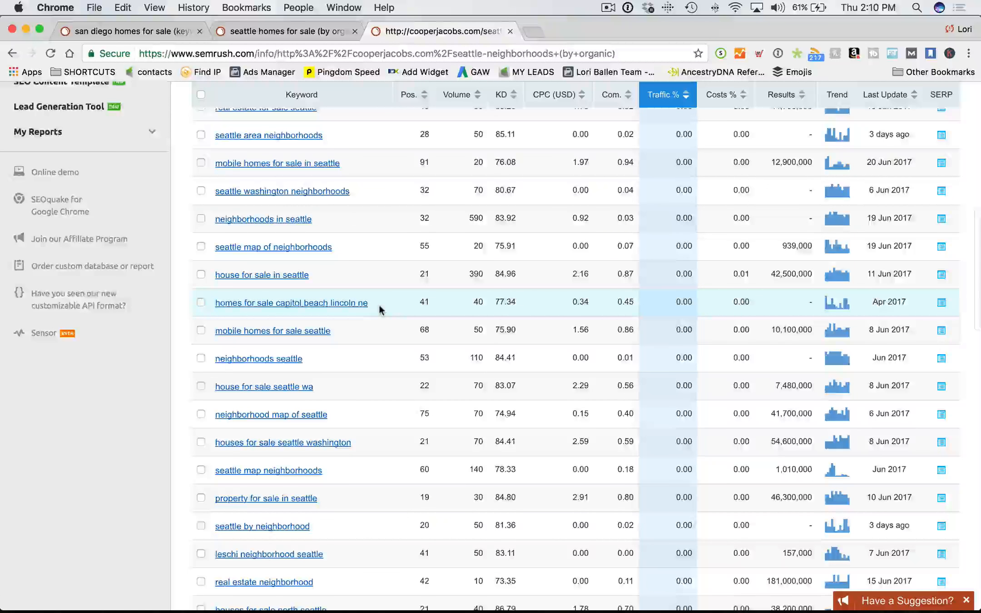
{"action": "scroll", "coordinate": [376, 305], "scroll_direction": "down", "scroll_amount": 1}
{"action": "scroll", "coordinate": [341, 286], "scroll_direction": "down", "scroll_amount": 3}
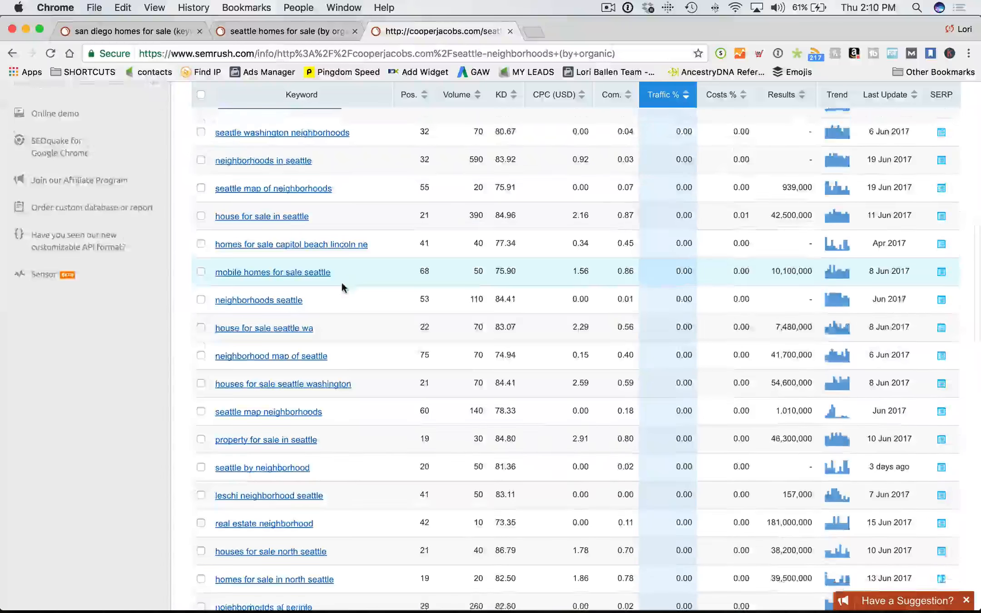
{"action": "scroll", "coordinate": [341, 286], "scroll_direction": "down", "scroll_amount": 2}
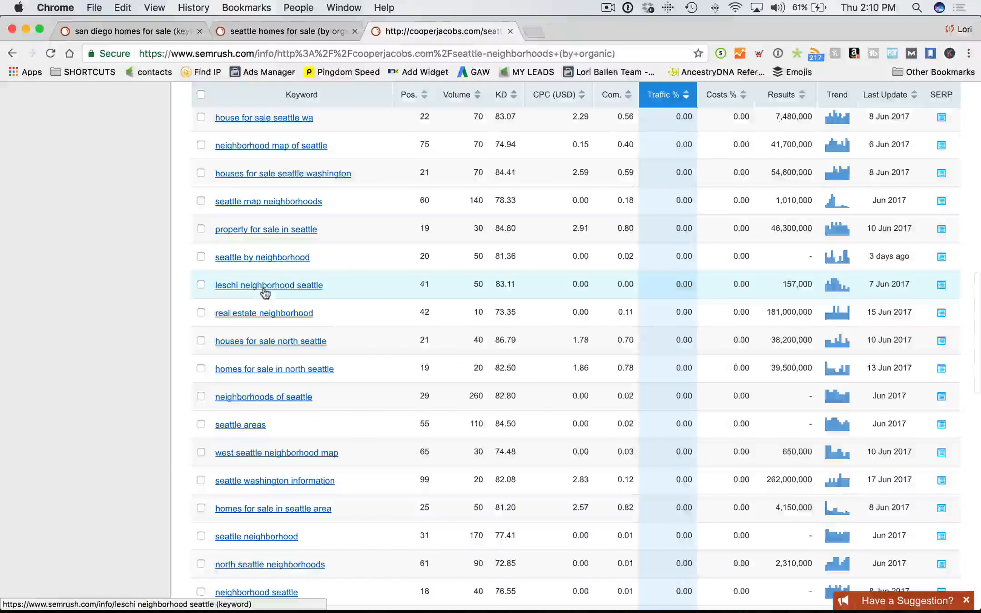
{"action": "scroll", "coordinate": [265, 292], "scroll_direction": "down", "scroll_amount": 10}
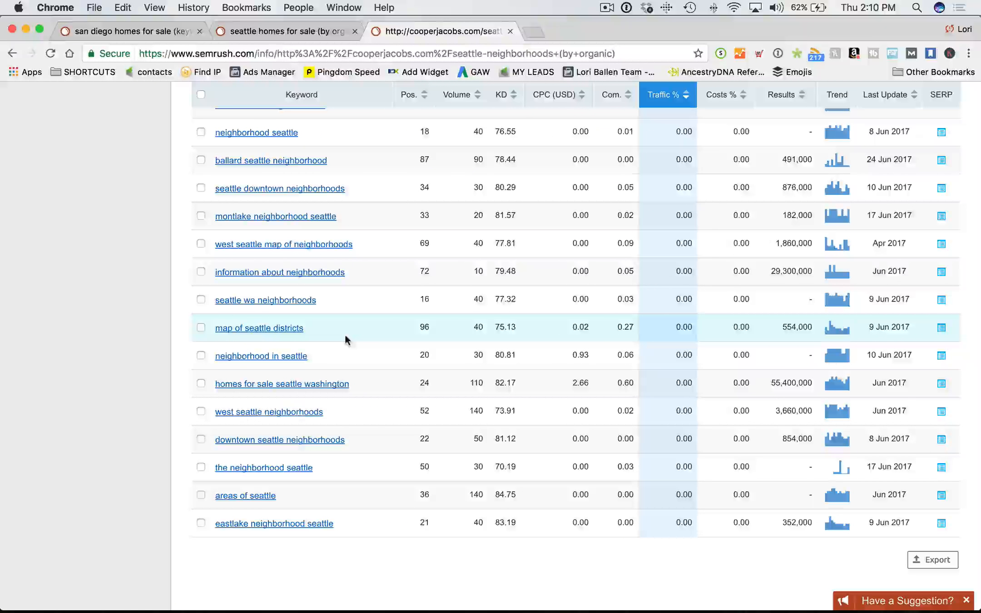
{"action": "scroll", "coordinate": [344, 337], "scroll_direction": "up", "scroll_amount": 1}
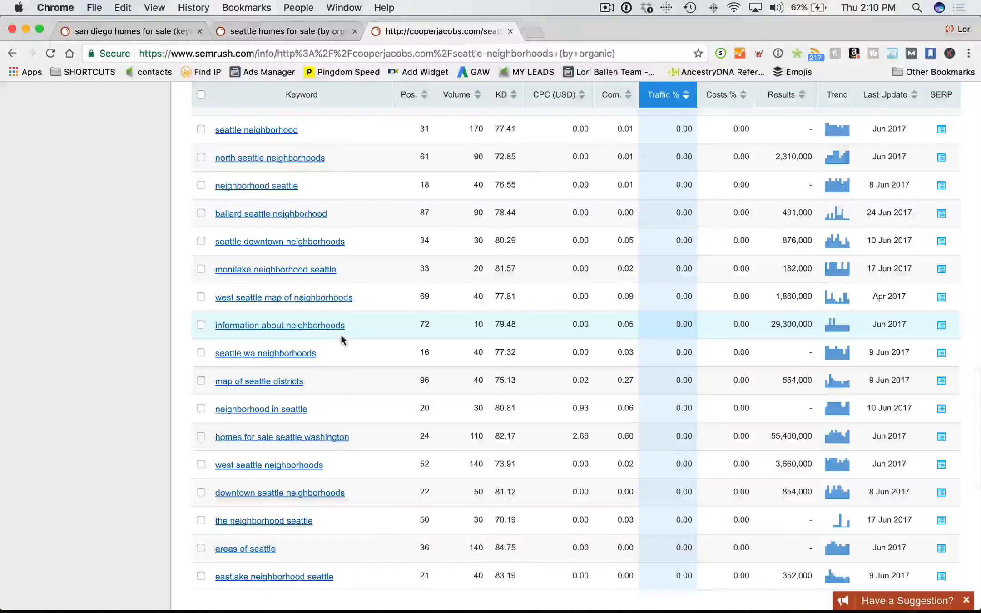
- Open the keyword overview for "neighborhoods of seattle" and look through the pages in its organic search results
{"action": "scroll", "coordinate": [341, 338], "scroll_direction": "up", "scroll_amount": 4}
{"action": "left_click", "coordinate": [275, 235]}
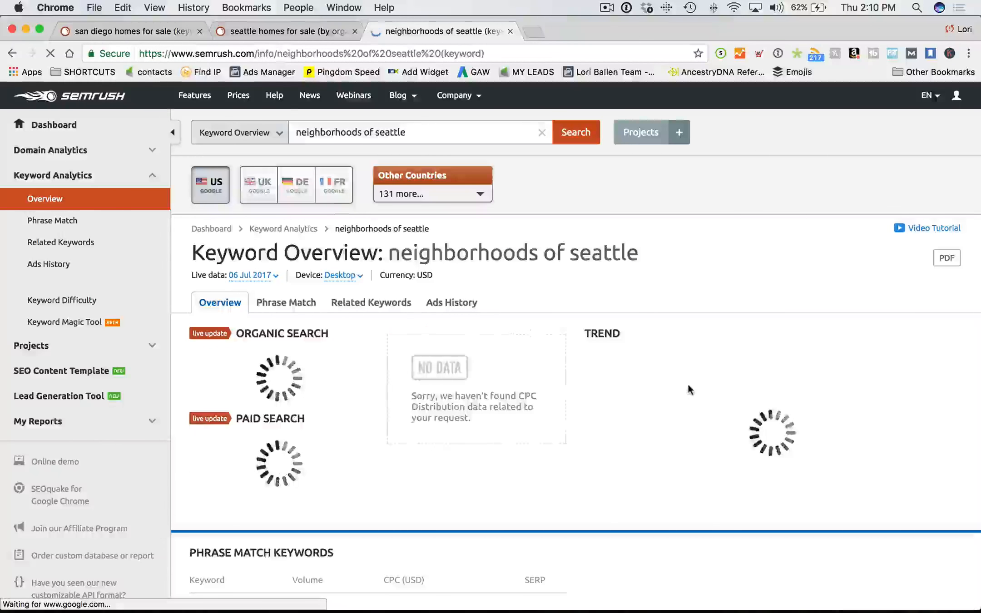
{"action": "scroll", "coordinate": [506, 350], "scroll_direction": "down", "scroll_amount": 2}
{"action": "scroll", "coordinate": [505, 350], "scroll_direction": "down", "scroll_amount": 7}
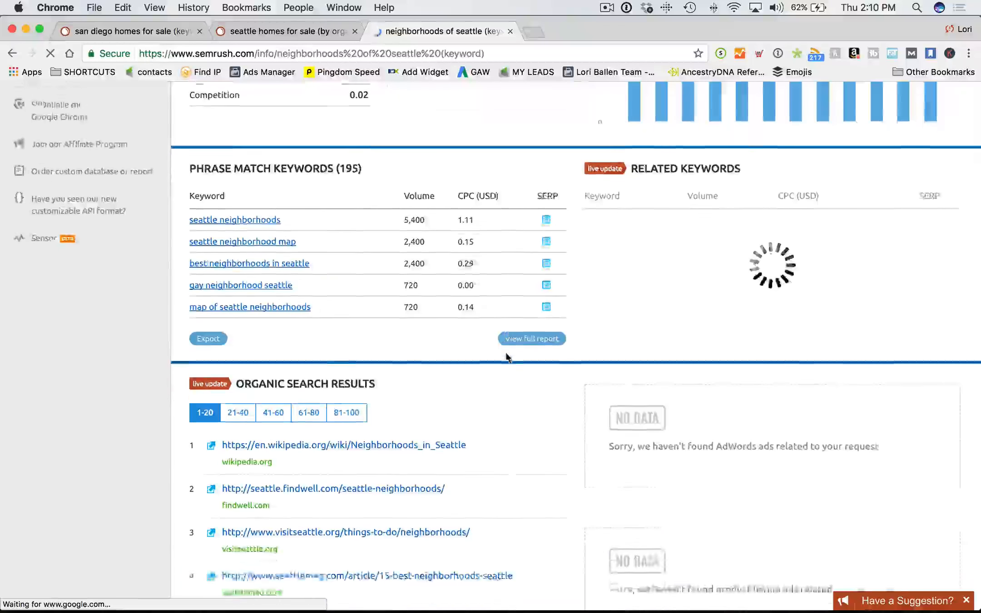
{"action": "scroll", "coordinate": [318, 391], "scroll_direction": "down", "scroll_amount": 2}
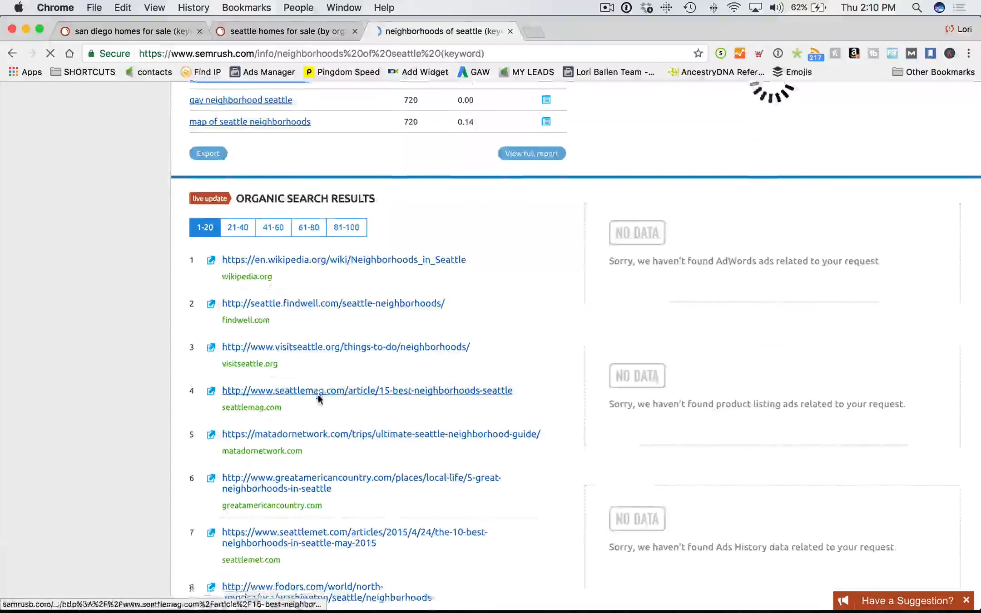
{"action": "scroll", "coordinate": [374, 399], "scroll_direction": "down", "scroll_amount": 2}
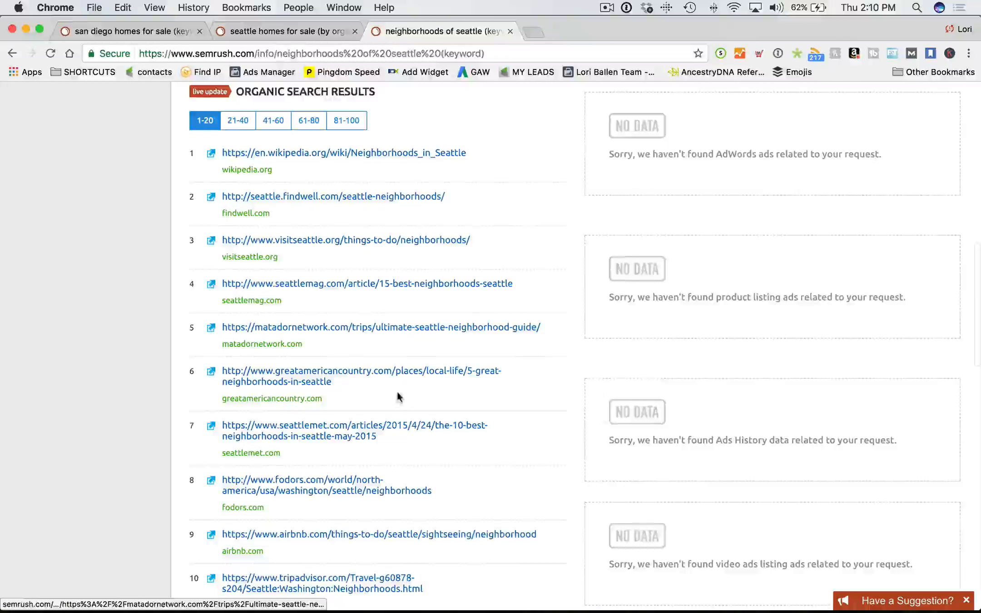
{"action": "scroll", "coordinate": [420, 399], "scroll_direction": "down", "scroll_amount": 3}
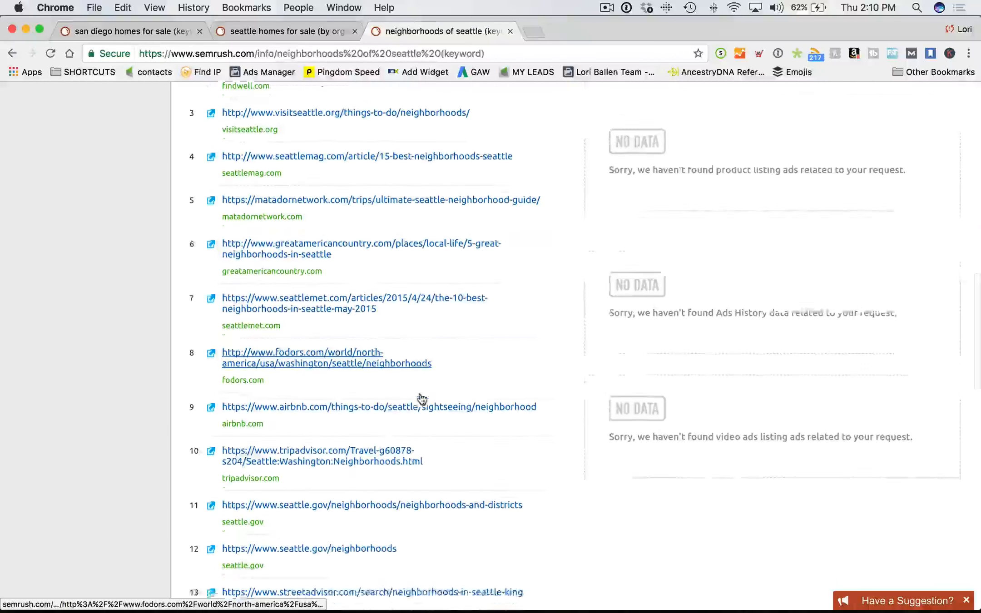
- Return to the competitor page's organic report and run a new search for "seattle real estate agent"
{"action": "left_click", "coordinate": [12, 53]}
{"action": "left_click", "coordinate": [318, 132]}
{"action": "type", "text": "seattle real estate "}
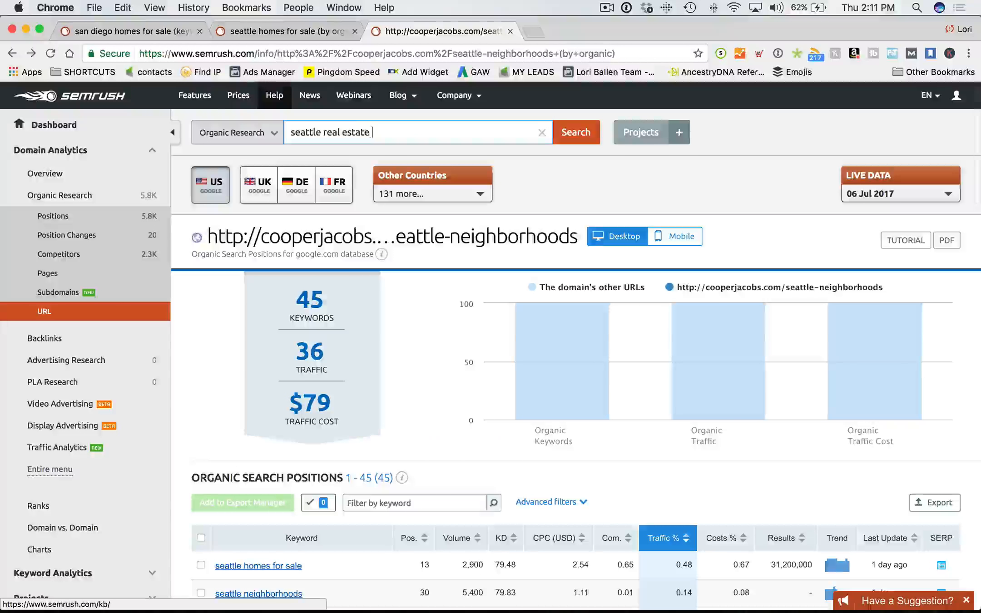
{"action": "type", "text": "agent"}
{"action": "key", "text": "Return"}
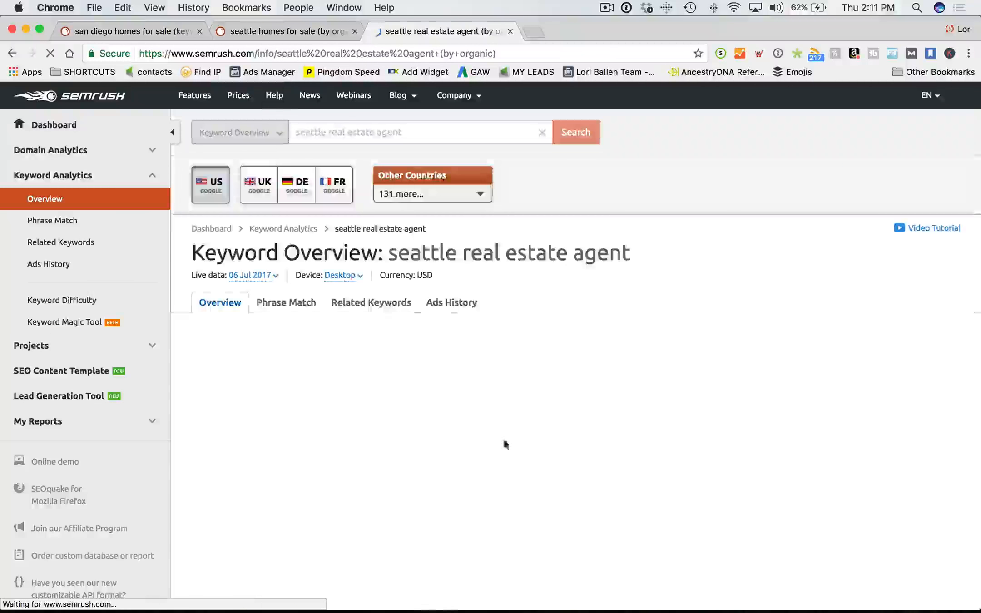
- Open the URL overview for teambesharat.com from the organic search results and view its top organic keywords
{"action": "scroll", "coordinate": [516, 440], "scroll_direction": "down", "scroll_amount": 1}
{"action": "scroll", "coordinate": [516, 439], "scroll_direction": "down", "scroll_amount": 10}
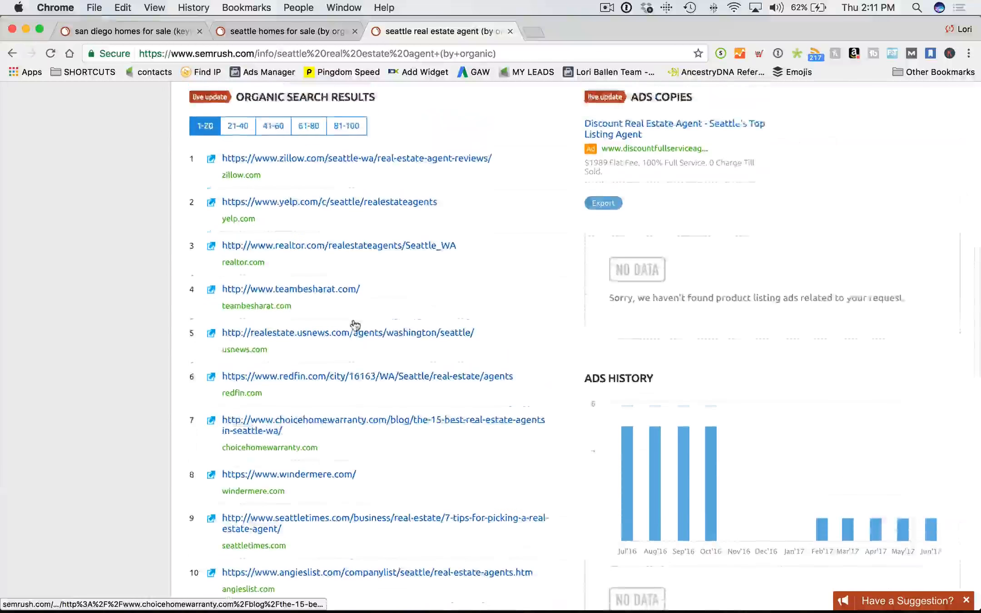
{"action": "left_click", "coordinate": [340, 318]}
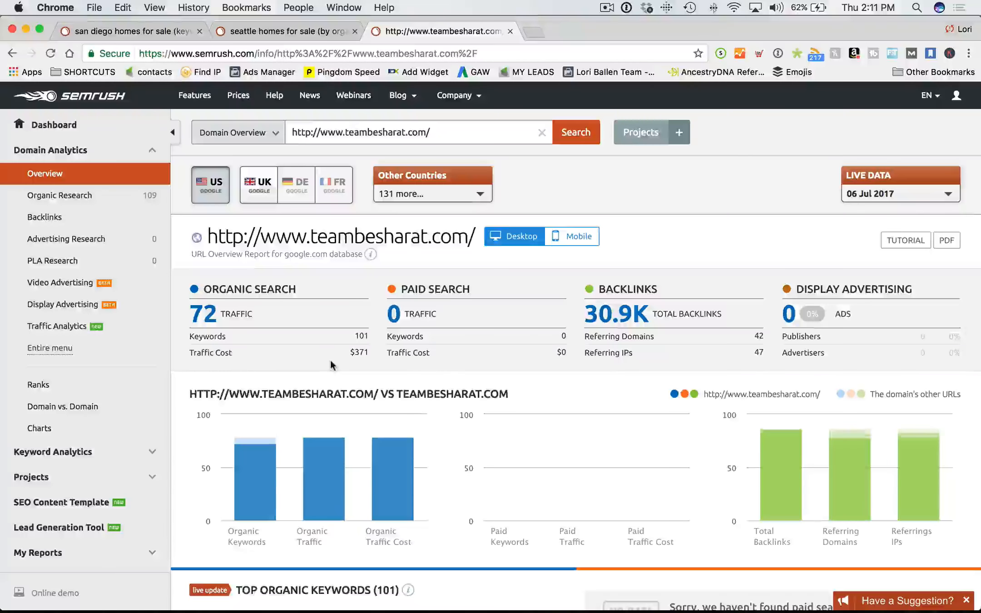
{"action": "scroll", "coordinate": [334, 359], "scroll_direction": "down", "scroll_amount": 5}
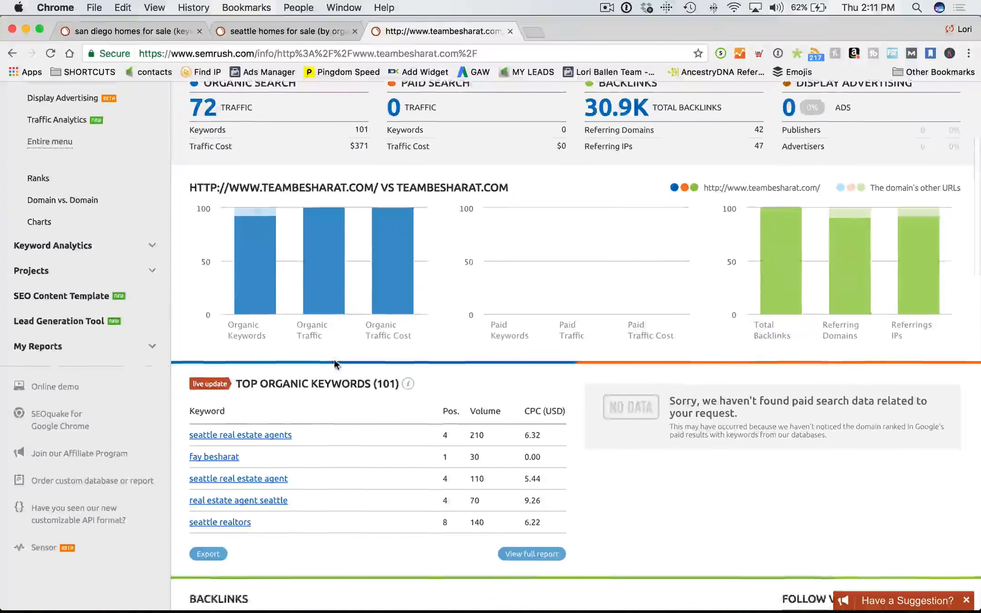
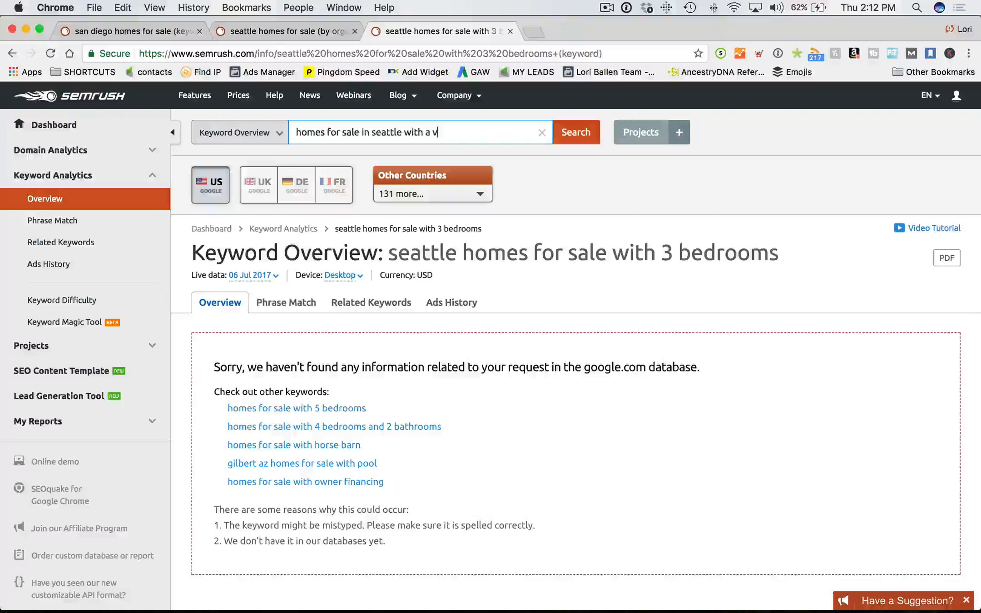
- Search for the keyword "waterfront homes for sale in seattle" and look through its organic search results
{"action": "key", "text": "BackSpace"}
{"action": "key", "text": "BackSpace"}
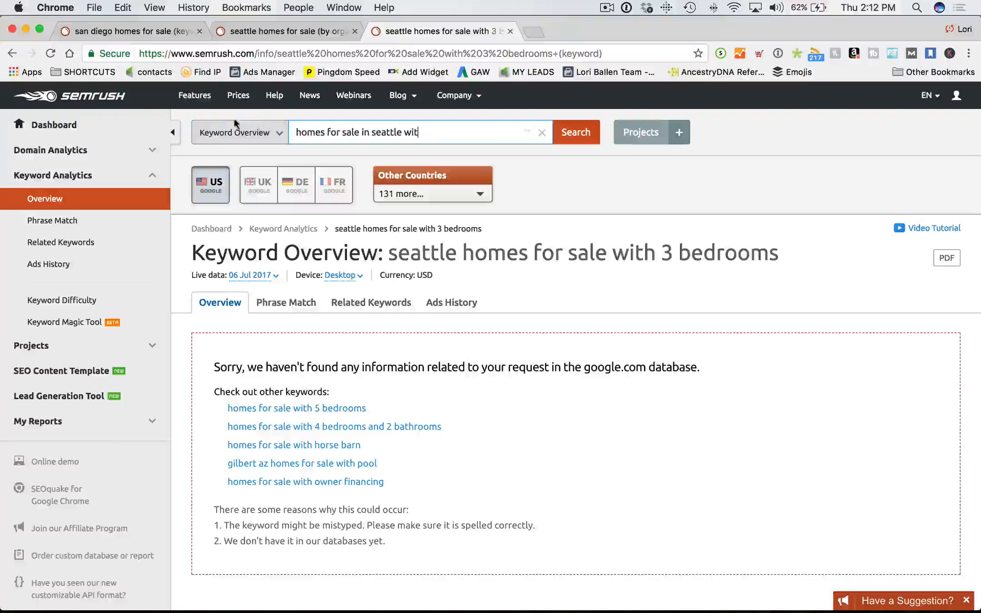
{"action": "key", "text": "super+a"}
{"action": "type", "text": "wat"}
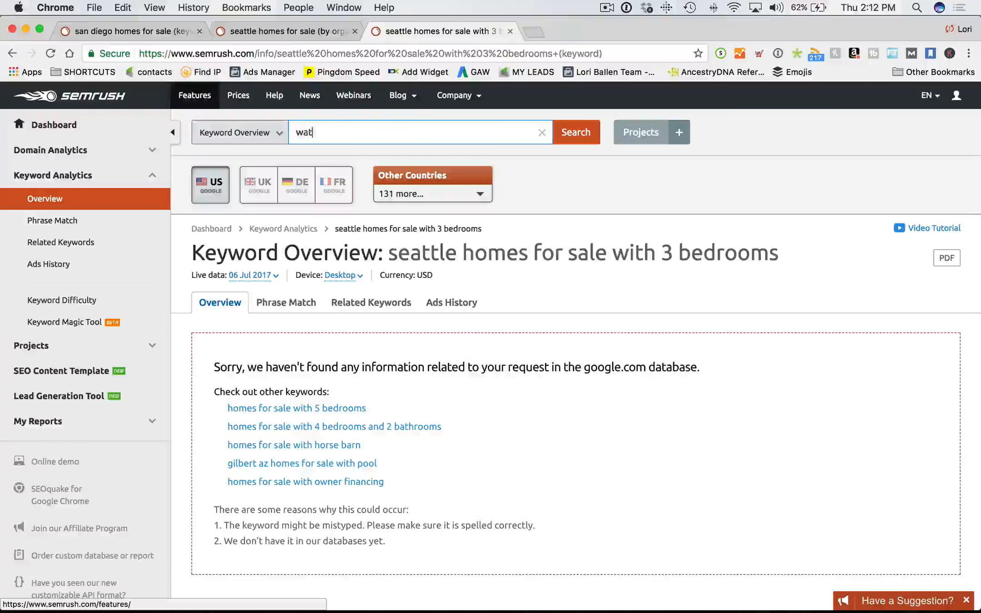
{"action": "type", "text": "erfront homes for sale in seattle"}
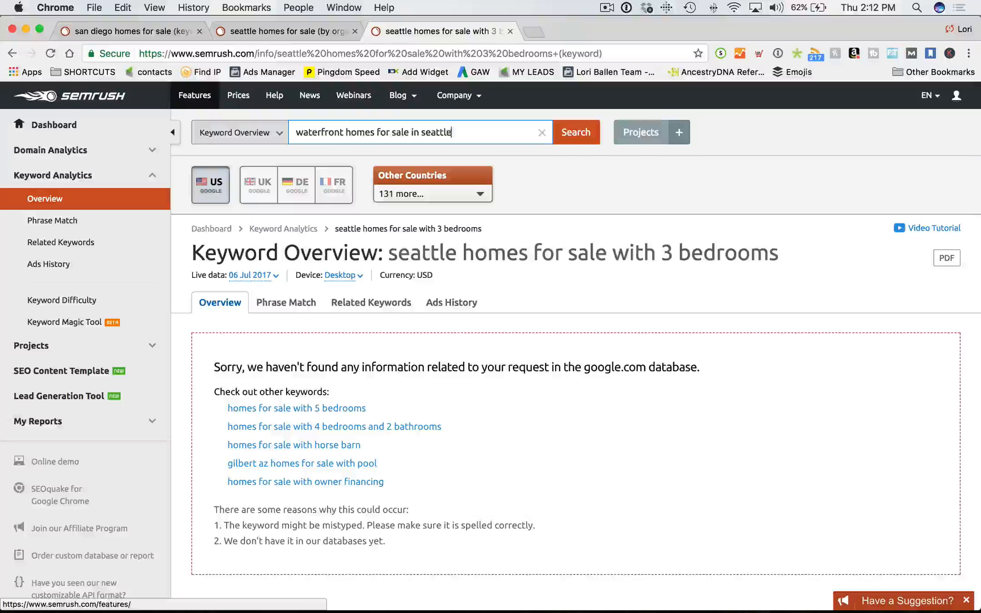
{"action": "key", "text": "Return"}
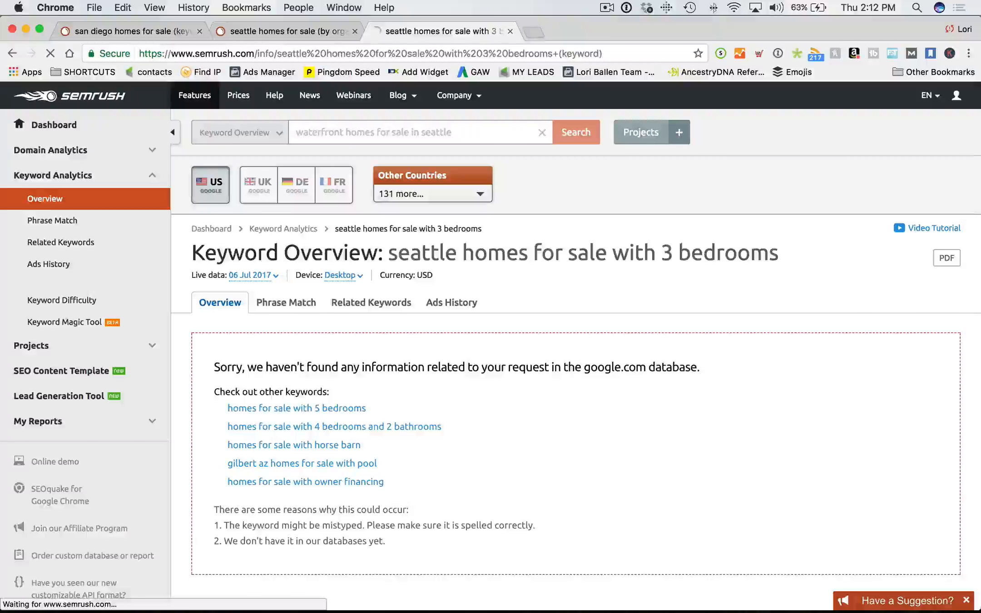
{"action": "scroll", "coordinate": [560, 318], "scroll_direction": "down", "scroll_amount": 4}
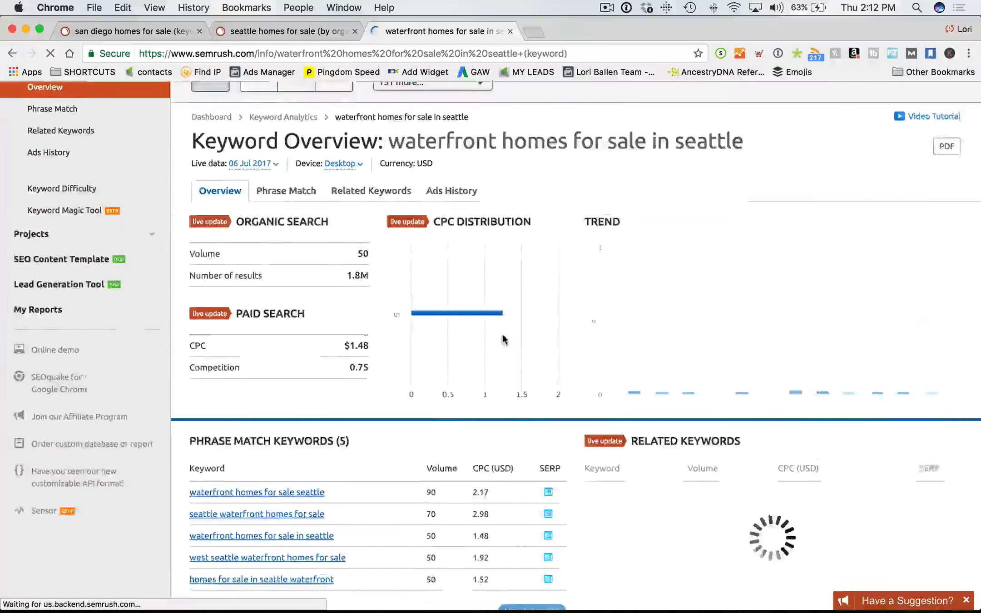
{"action": "scroll", "coordinate": [500, 338], "scroll_direction": "down", "scroll_amount": 12}
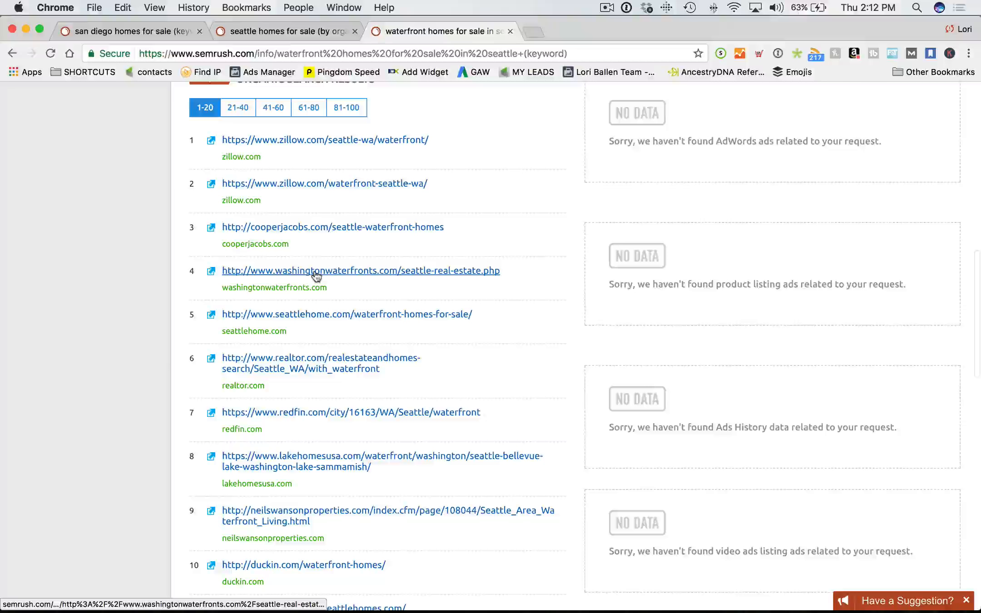
- Check the URL overview of the washingtonwaterfronts.com/seattle-real-estate.php result in a separate tab and close it
{"action": "right_click", "coordinate": [314, 270]}
{"action": "left_click", "coordinate": [288, 285]}
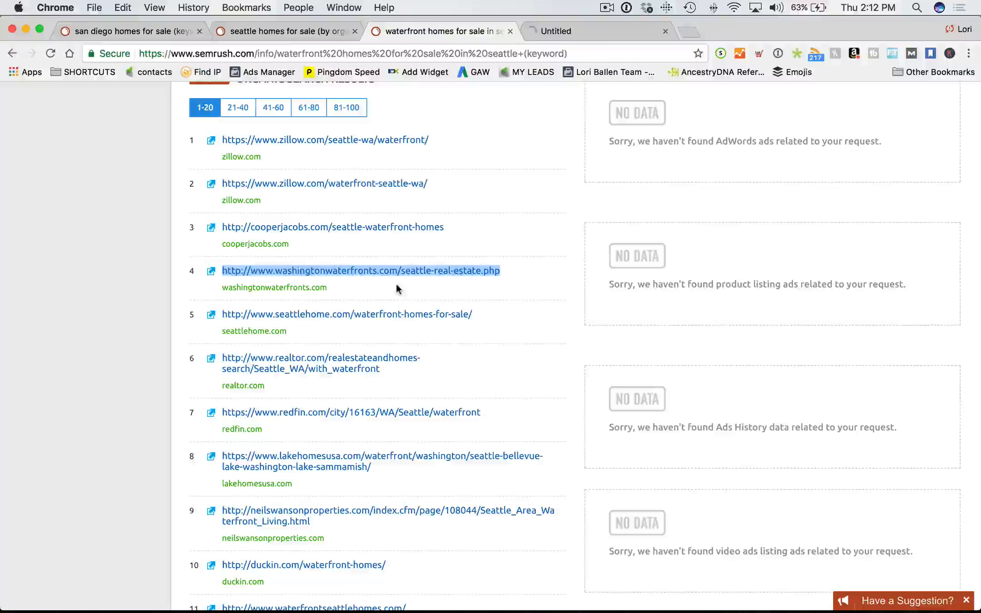
{"action": "left_click", "coordinate": [575, 31]}
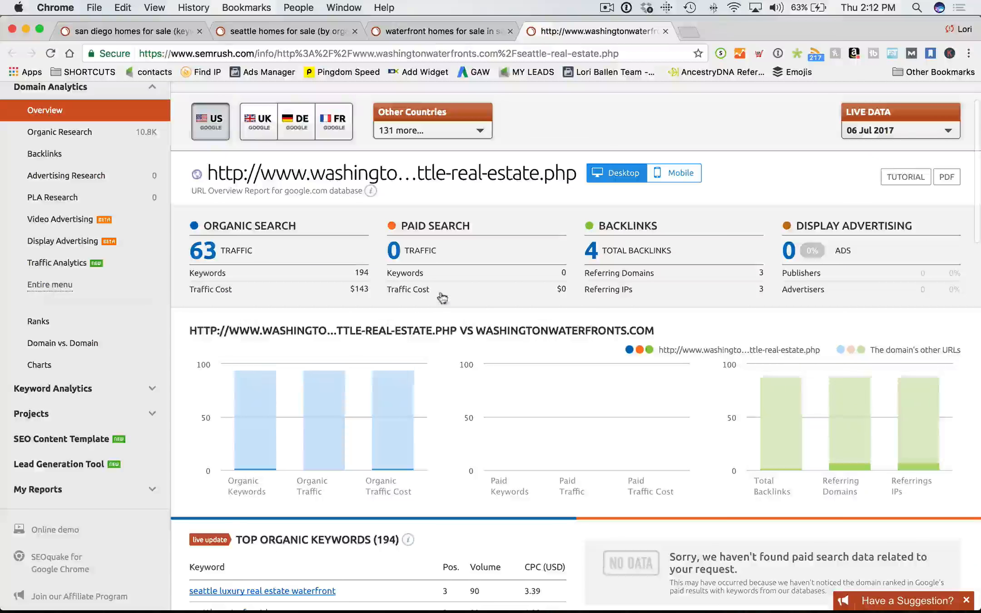
{"action": "left_click", "coordinate": [665, 31]}
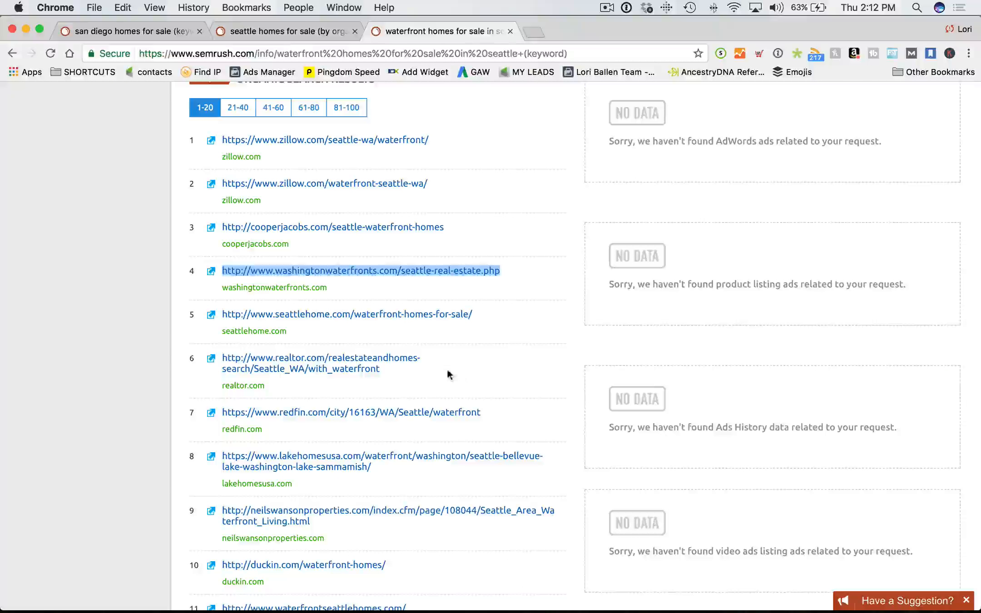
- Check the URL overview of the seattlehome.com/waterfront-homes-for-sale/ result in a separate tab and close it
{"action": "scroll", "coordinate": [431, 367], "scroll_direction": "down", "scroll_amount": 3}
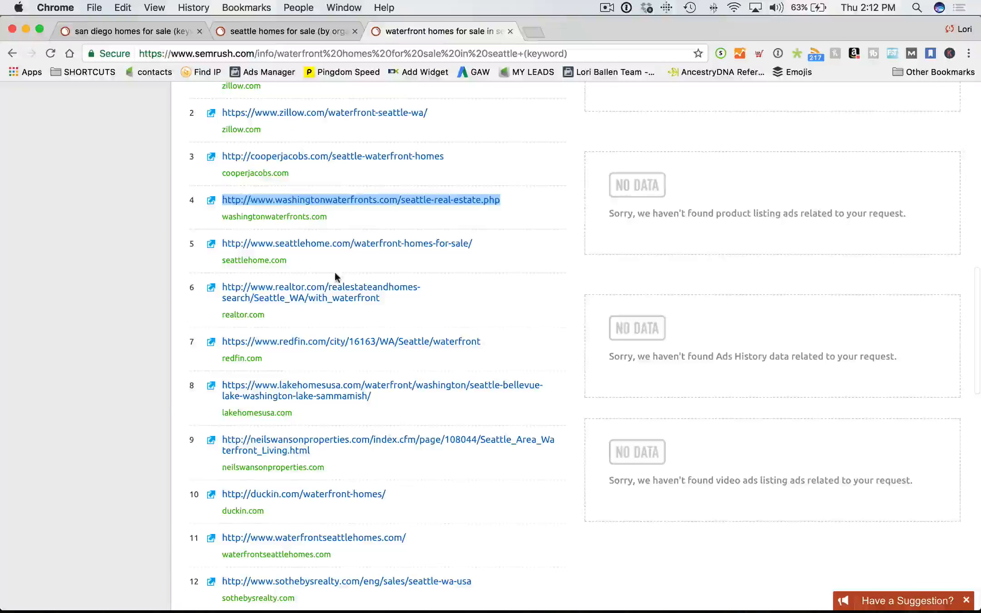
{"action": "scroll", "coordinate": [334, 271], "scroll_direction": "down", "scroll_amount": 1}
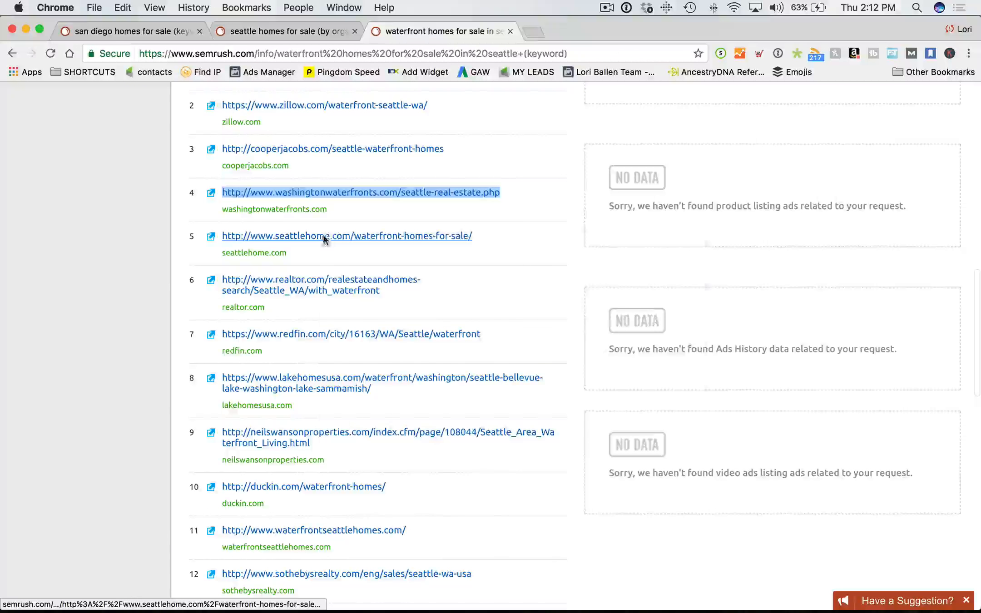
{"action": "right_click", "coordinate": [324, 236]}
{"action": "left_click", "coordinate": [363, 242]}
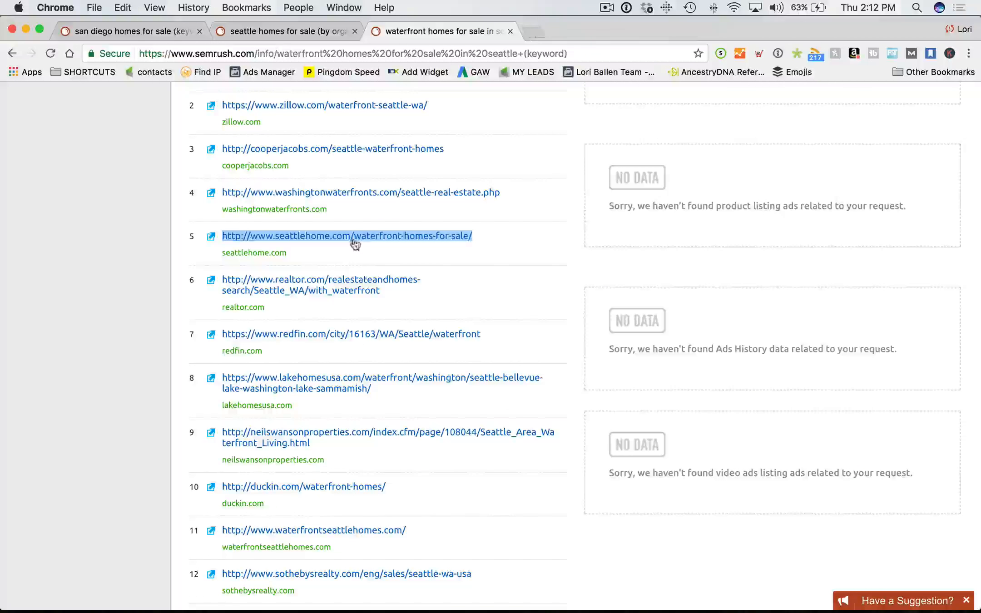
{"action": "key", "text": "super+alt+Right"}
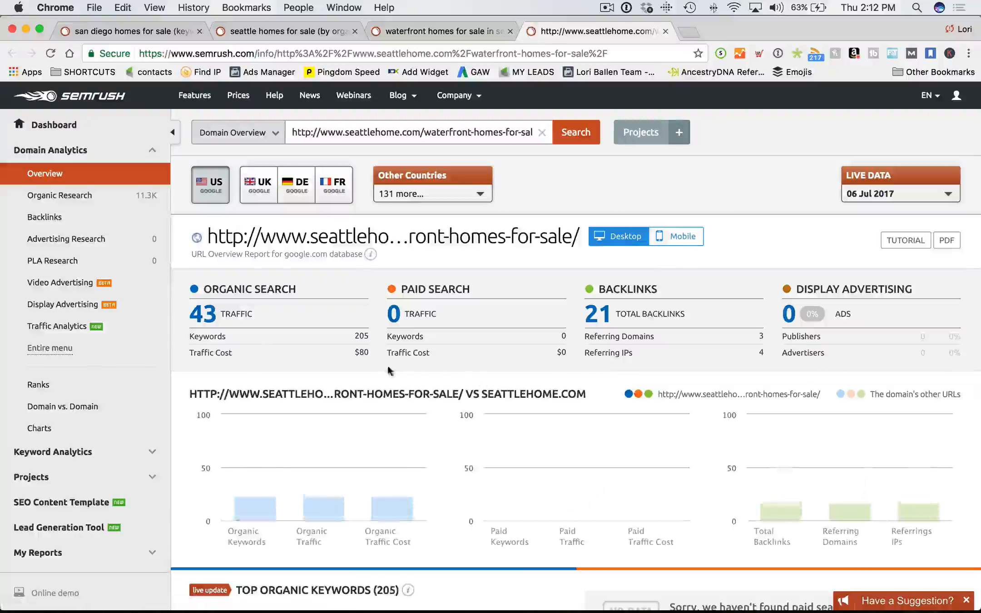
{"action": "scroll", "coordinate": [389, 369], "scroll_direction": "down", "scroll_amount": 1}
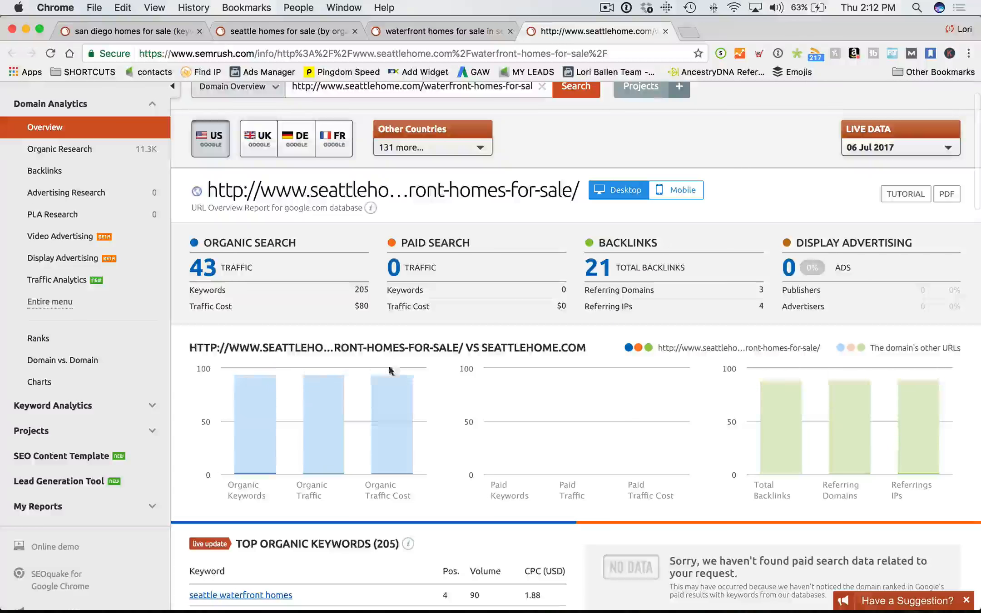
{"action": "left_click", "coordinate": [665, 31]}
- Open the URL overview for zillow.com/seattle-wa/waterfront/ from the organic search results and examine its top organic keywords
{"action": "scroll", "coordinate": [451, 384], "scroll_direction": "down", "scroll_amount": 1}
{"action": "scroll", "coordinate": [452, 384], "scroll_direction": "down", "scroll_amount": 3}
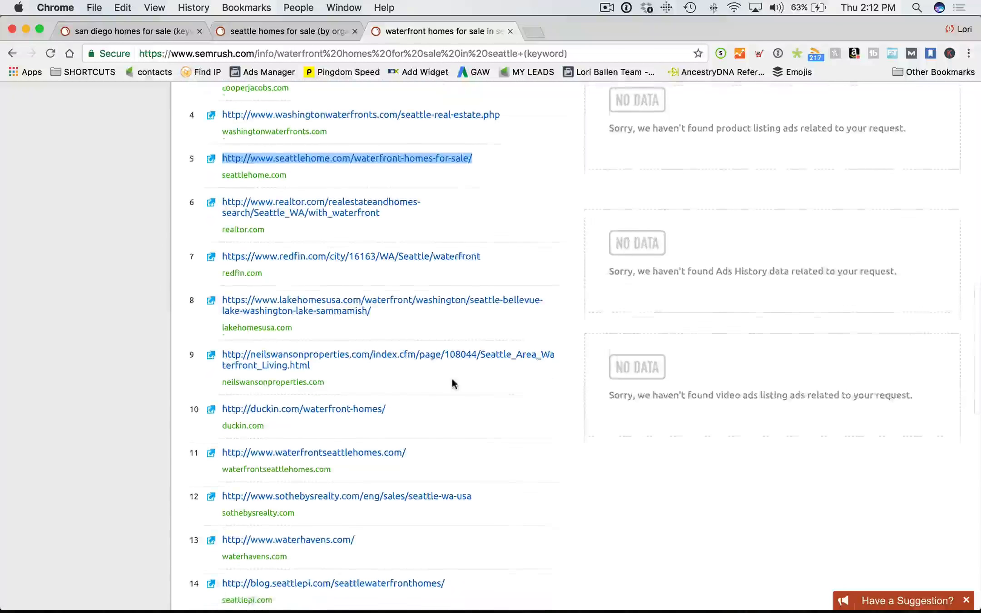
{"action": "scroll", "coordinate": [451, 384], "scroll_direction": "up", "scroll_amount": 10}
{"action": "scroll", "coordinate": [452, 383], "scroll_direction": "down", "scroll_amount": 6}
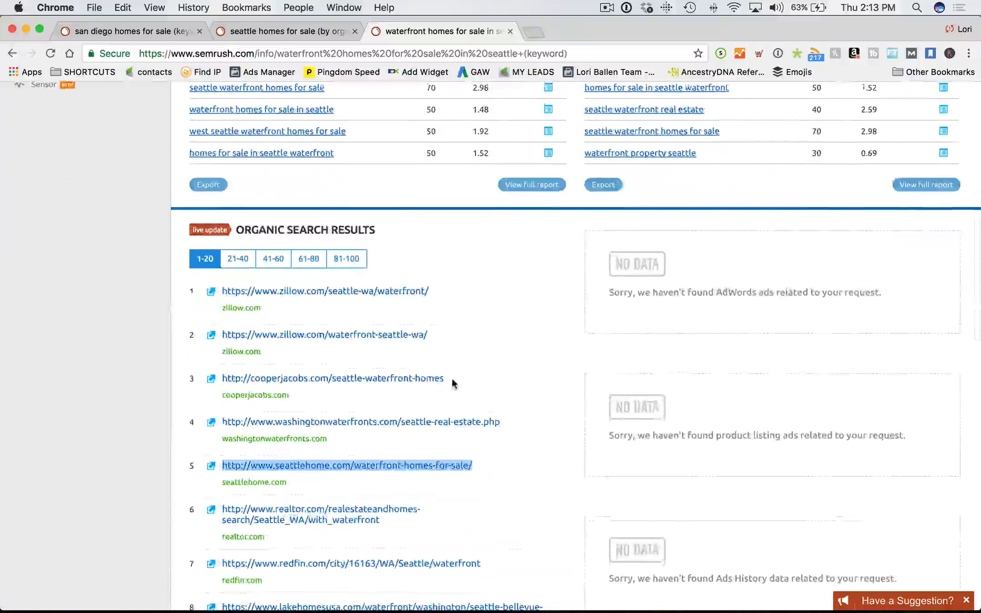
{"action": "right_click", "coordinate": [357, 290]}
{"action": "left_click", "coordinate": [397, 299]}
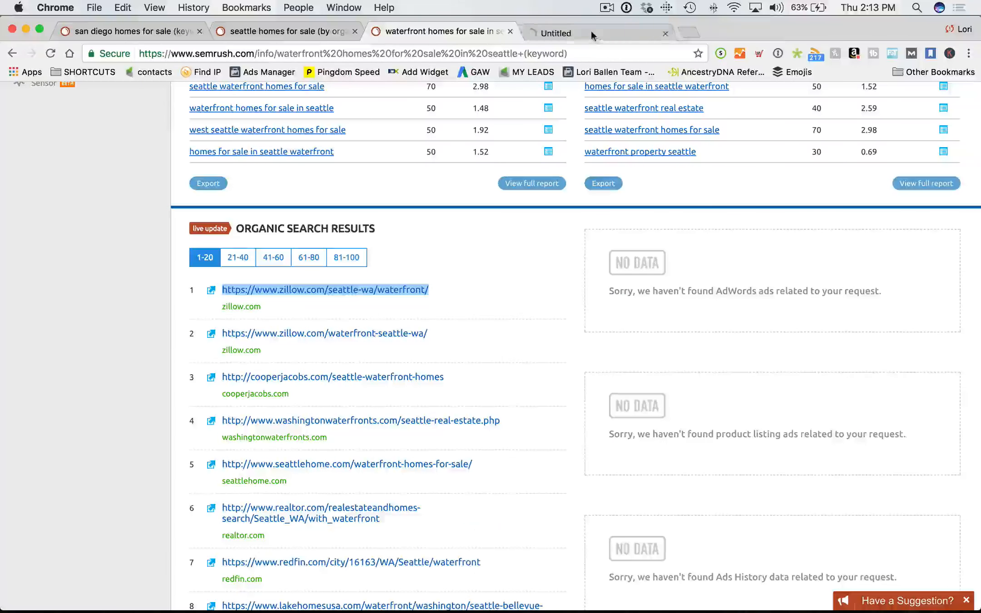
{"action": "left_click", "coordinate": [595, 31]}
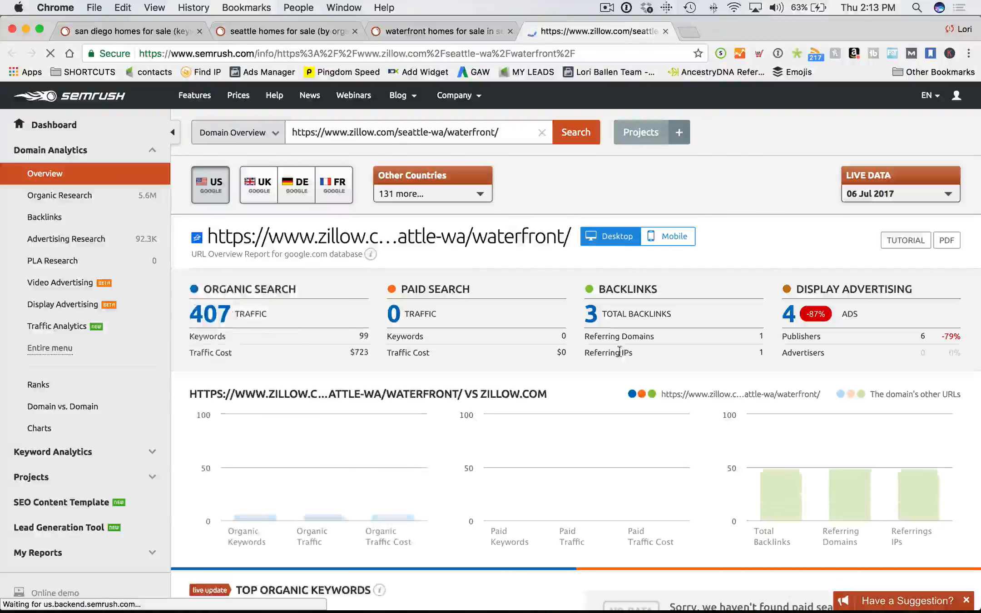
{"action": "scroll", "coordinate": [473, 350], "scroll_direction": "down", "scroll_amount": 3}
{"action": "scroll", "coordinate": [472, 346], "scroll_direction": "down", "scroll_amount": 3}
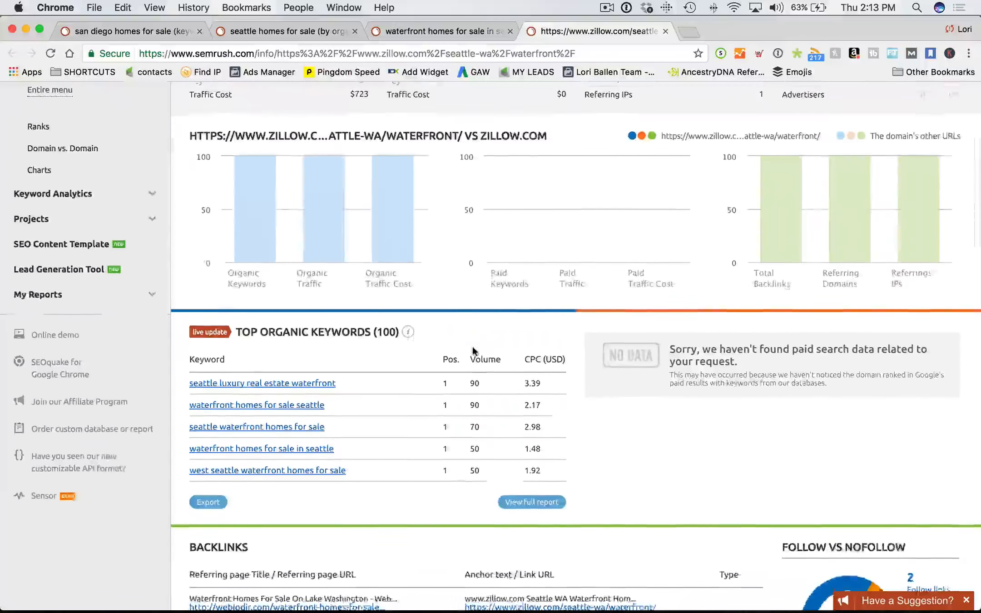
{"action": "scroll", "coordinate": [472, 350], "scroll_direction": "down", "scroll_amount": 2}
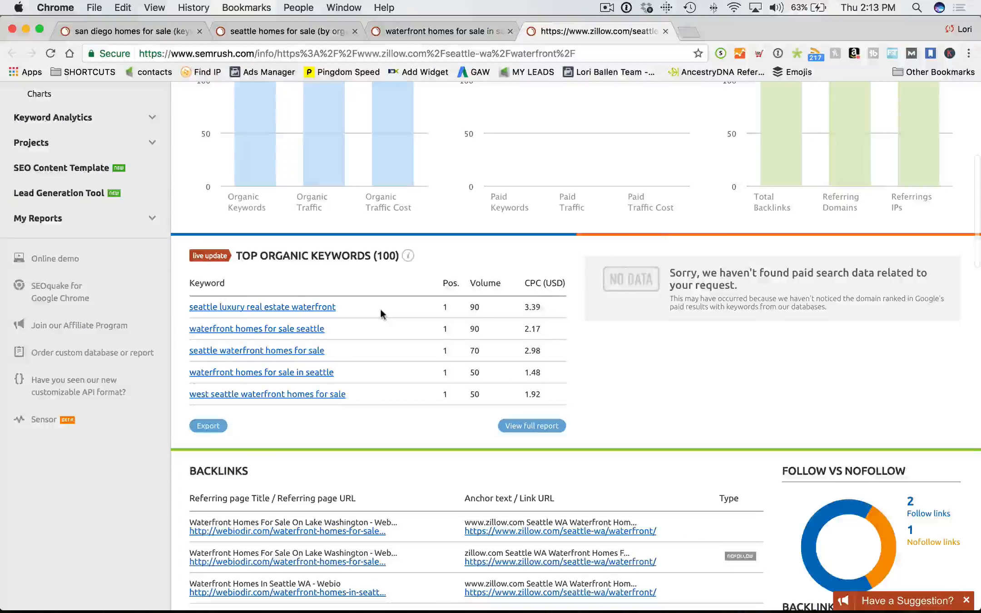
{"action": "scroll", "coordinate": [381, 373], "scroll_direction": "up", "scroll_amount": 6}
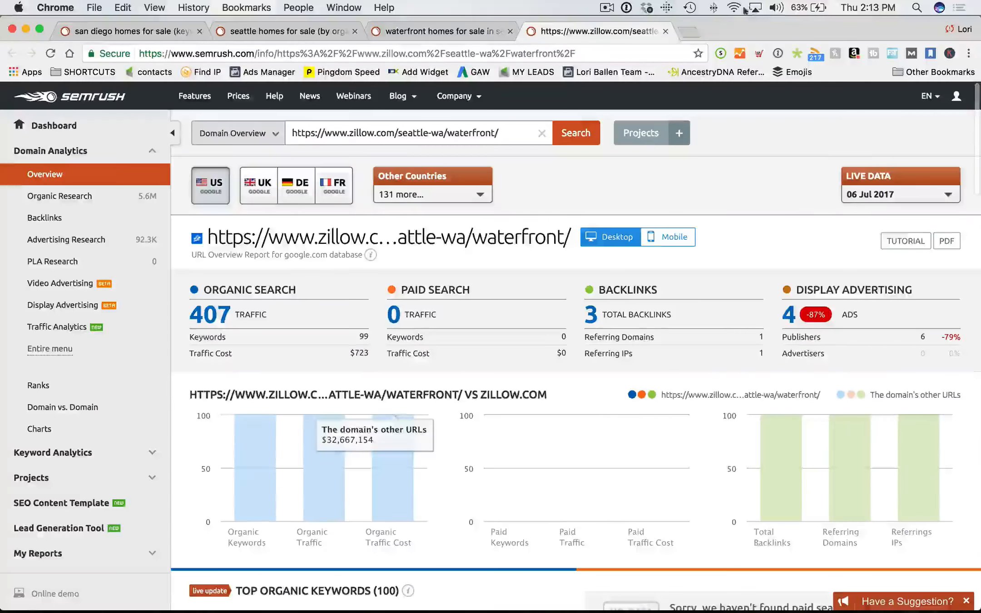
- Search Google for "seattle homes for sale" in a new tab and open the seattlehome.com result to view its homepage
{"action": "left_click", "coordinate": [688, 31]}
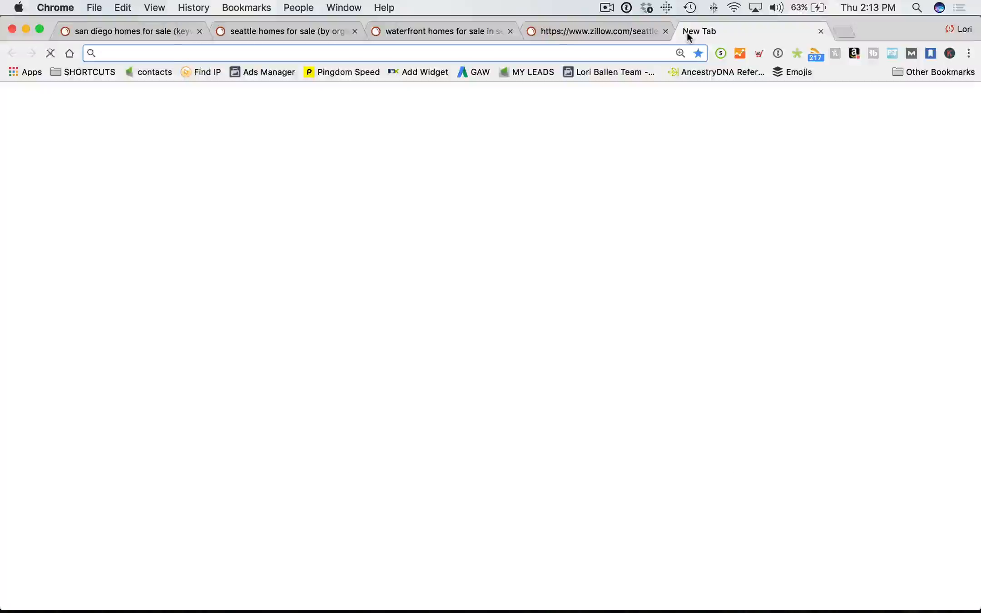
{"action": "type", "text": "seatt"}
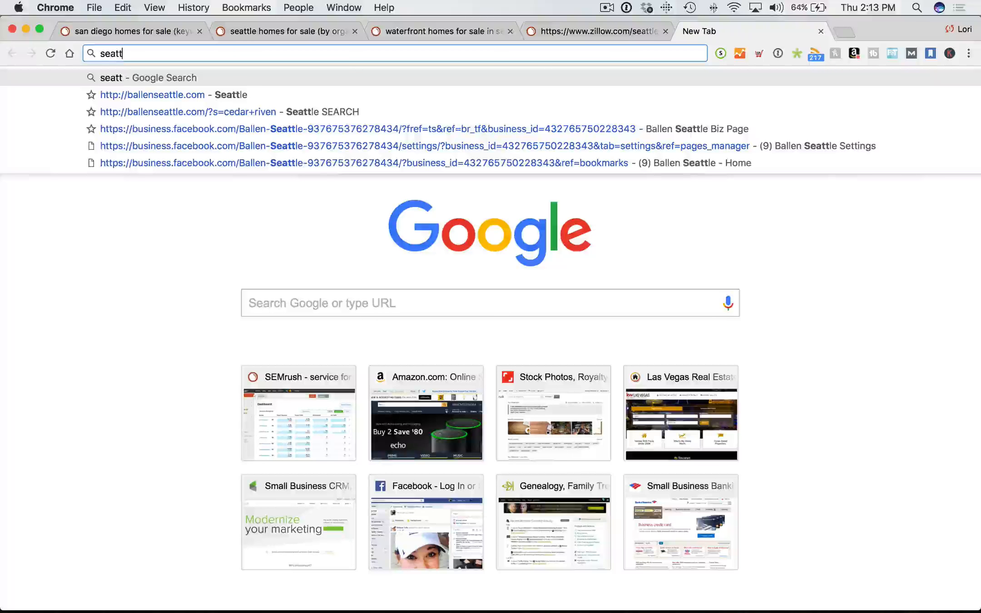
{"action": "type", "text": "le homes for sale"}
{"action": "key", "text": "Return"}
{"action": "scroll", "coordinate": [254, 295], "scroll_direction": "down", "scroll_amount": 10}
{"action": "left_click", "coordinate": [251, 293]}
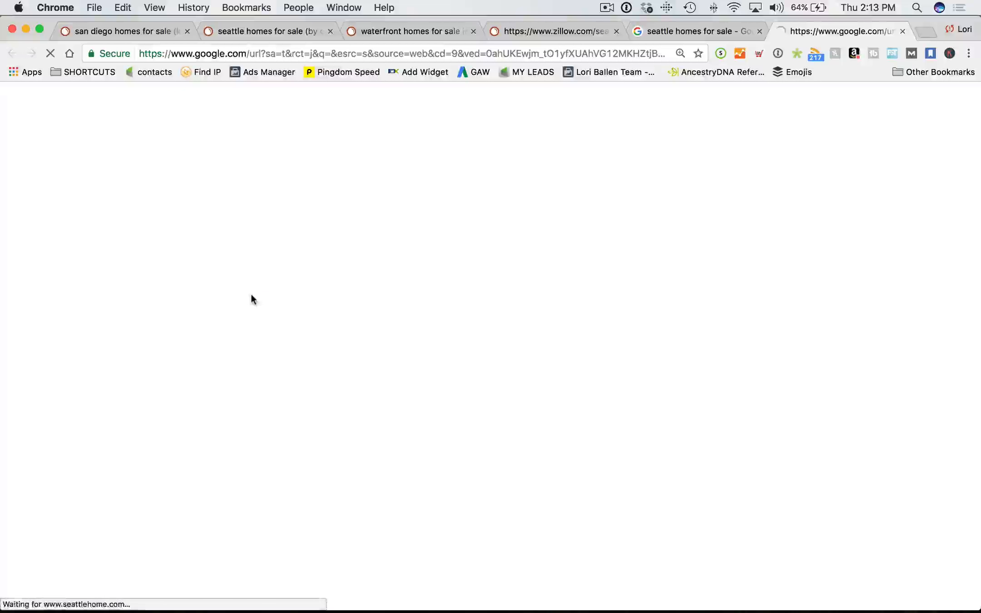
{"action": "scroll", "coordinate": [583, 331], "scroll_direction": "down", "scroll_amount": 5}
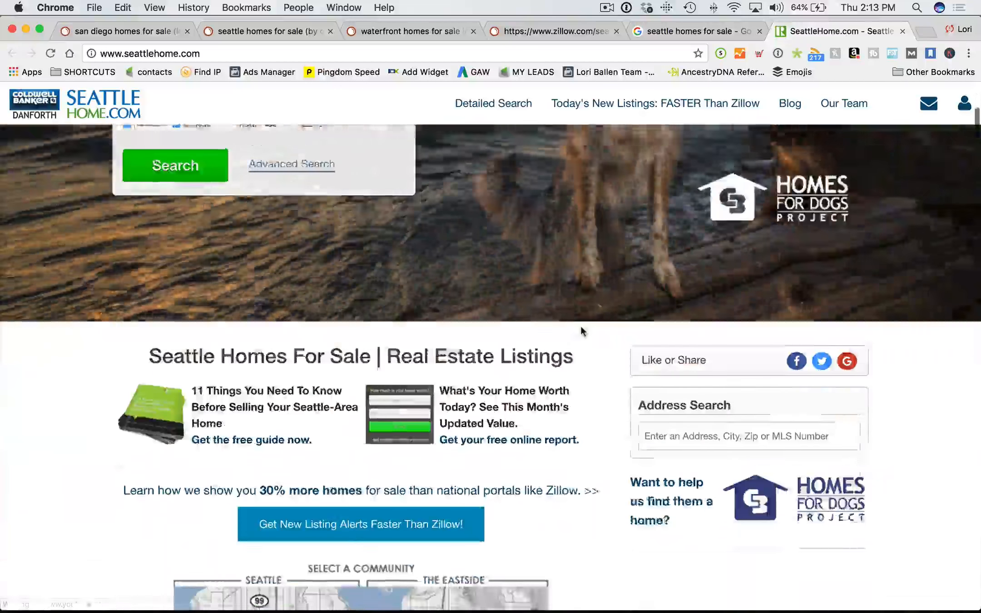
{"action": "scroll", "coordinate": [583, 330], "scroll_direction": "up", "scroll_amount": 5}
- Copy the seattlehome.com homepage address and look up its URL overview in SEMrush
{"action": "left_click", "coordinate": [160, 54]}
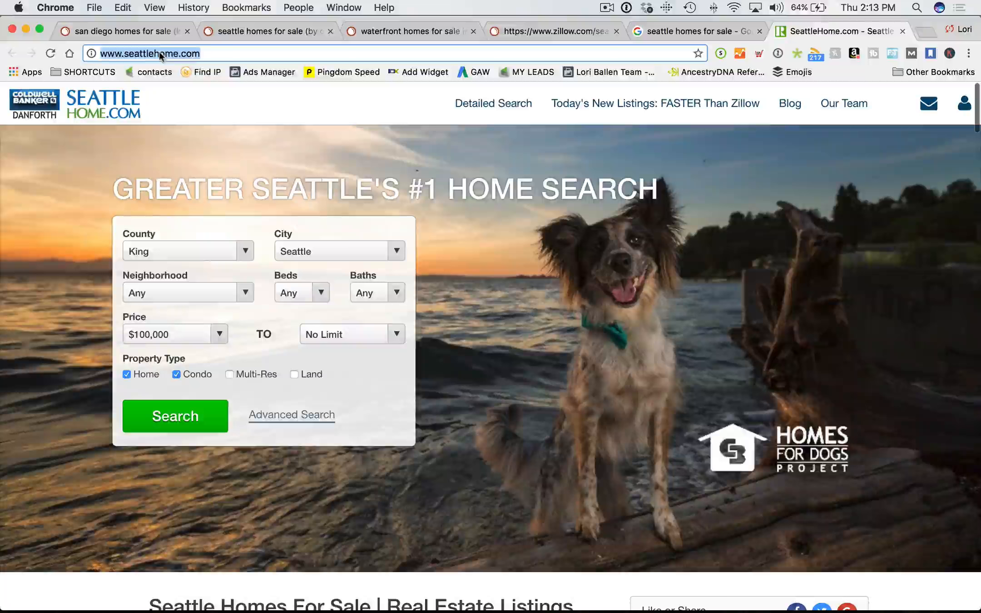
{"action": "key", "text": "super+c"}
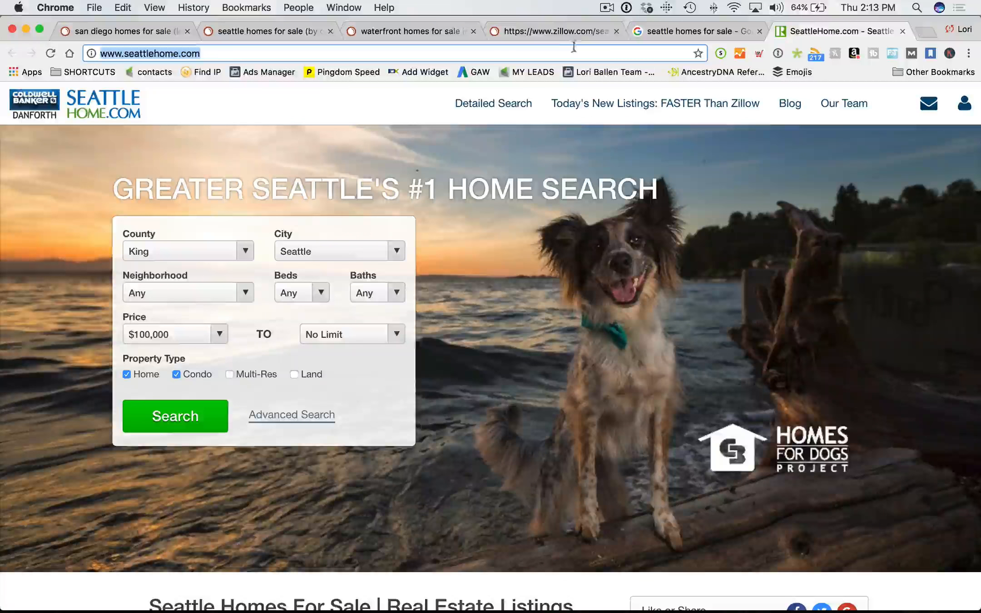
{"action": "left_click", "coordinate": [561, 31]}
{"action": "left_click", "coordinate": [504, 132]}
{"action": "key", "text": "super+a"}
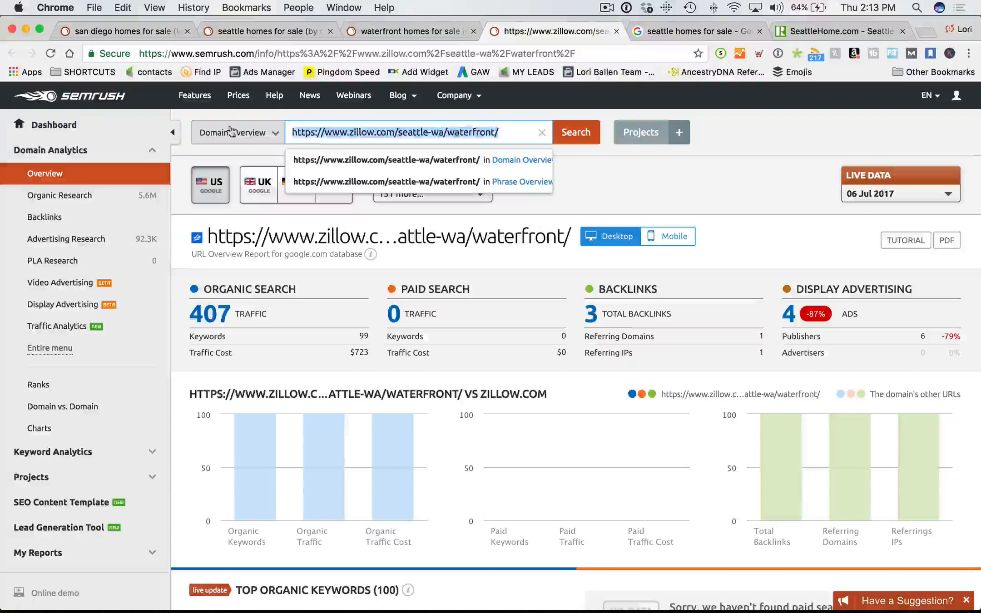
{"action": "key", "text": "super+v"}
{"action": "left_click", "coordinate": [575, 132]}
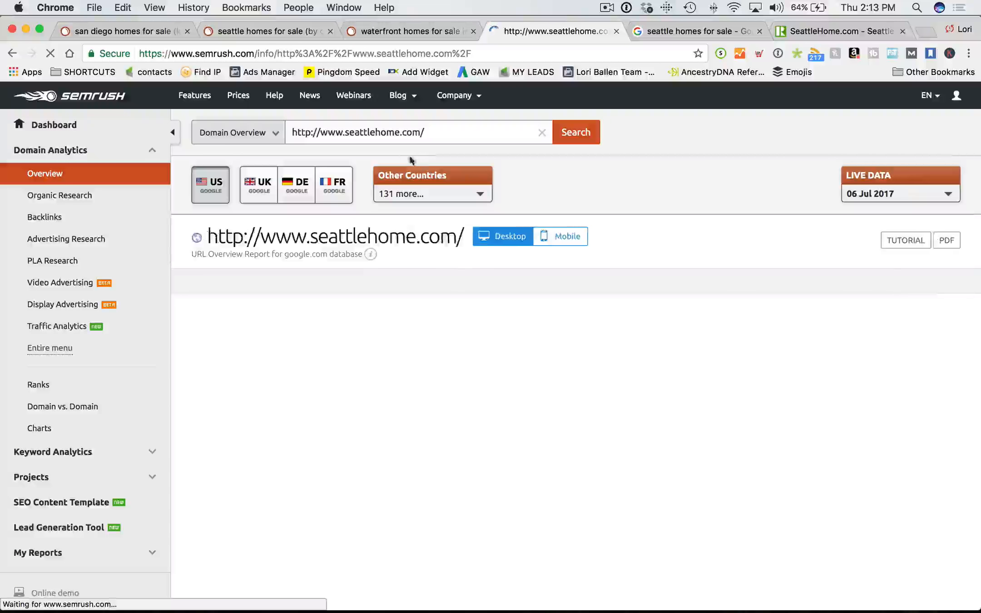
- Shorten the search to the root domain seattlehome.com, run its domain overview and look at its top organic keywords
{"action": "left_click", "coordinate": [337, 133]}
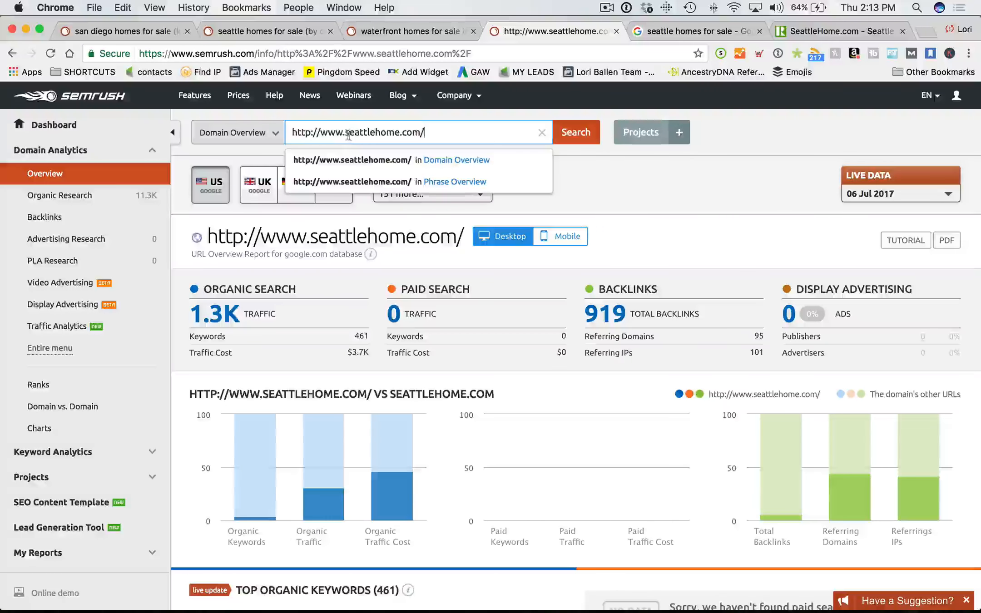
{"action": "left_click_drag", "start_coordinate": [348, 136], "coordinate": [292, 133]}
{"action": "key", "text": "BackSpace"}
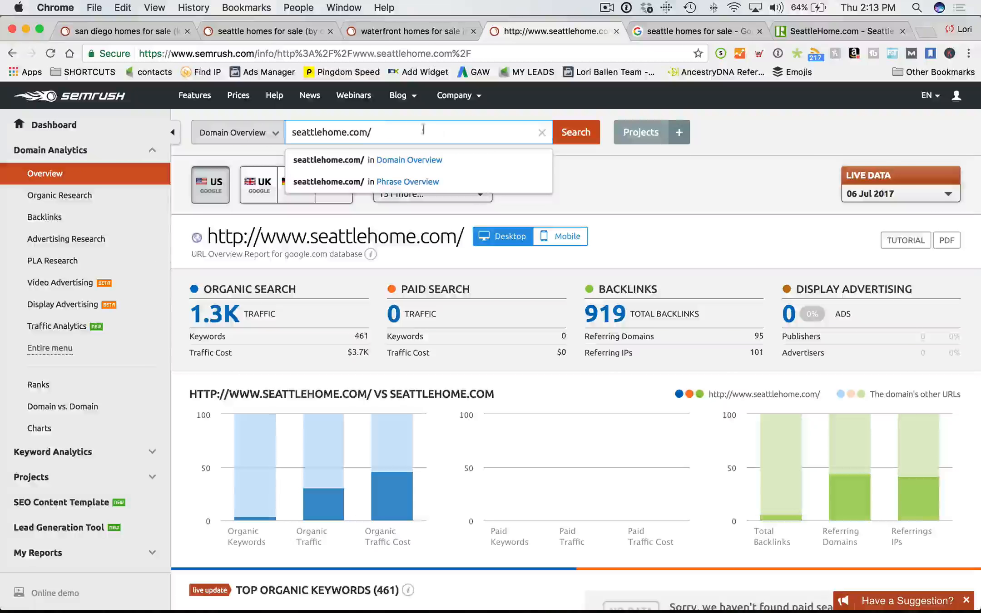
{"action": "left_click", "coordinate": [583, 136]}
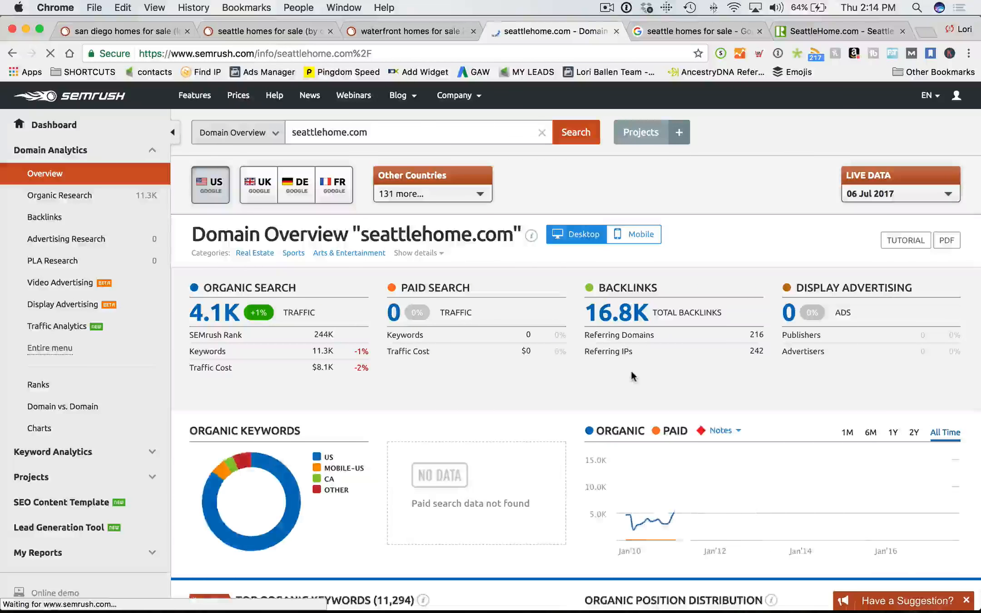
{"action": "left_click", "coordinate": [290, 133]}
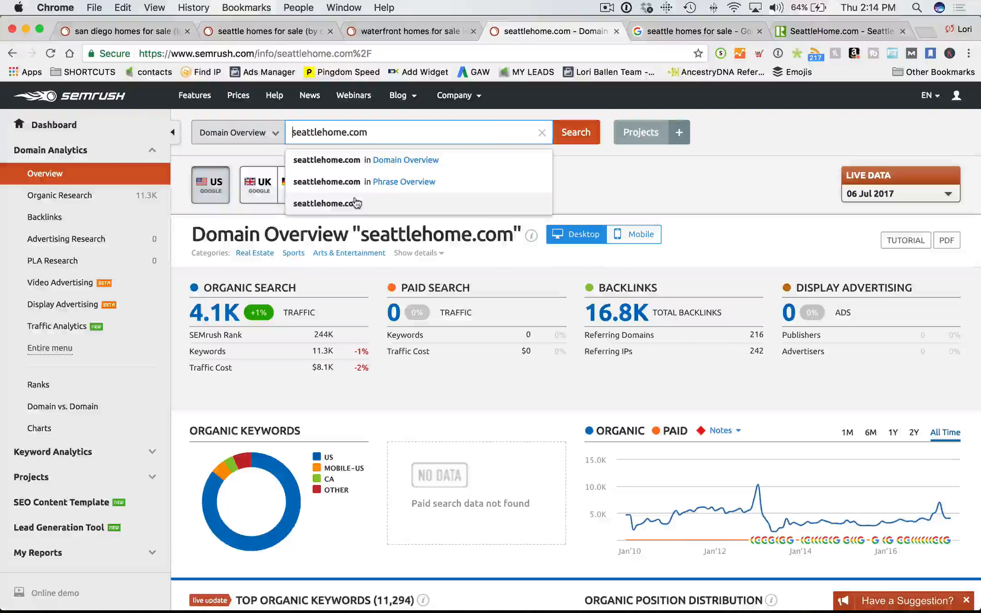
{"action": "left_click", "coordinate": [341, 367]}
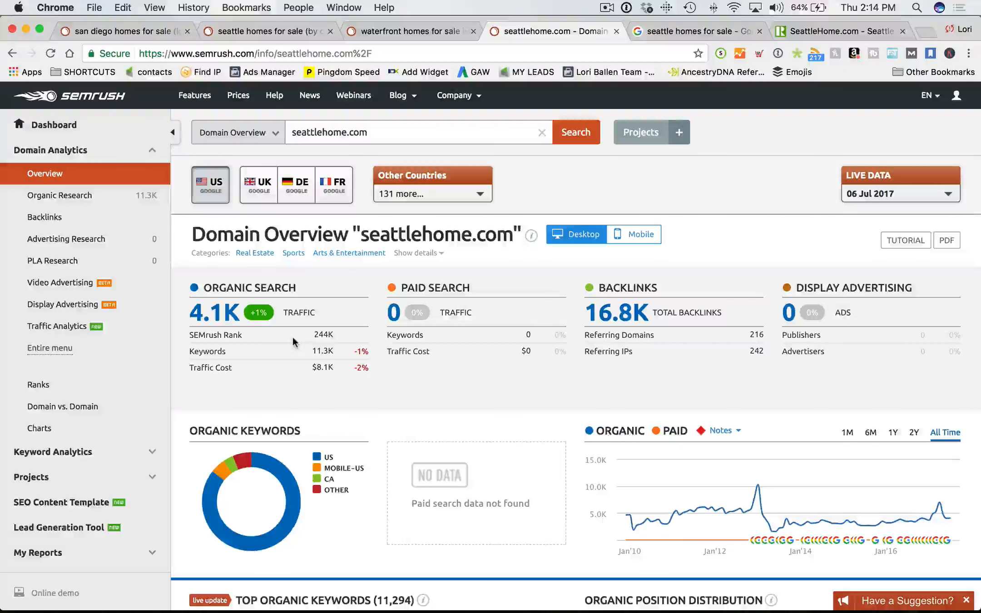
{"action": "scroll", "coordinate": [293, 337], "scroll_direction": "down", "scroll_amount": 6}
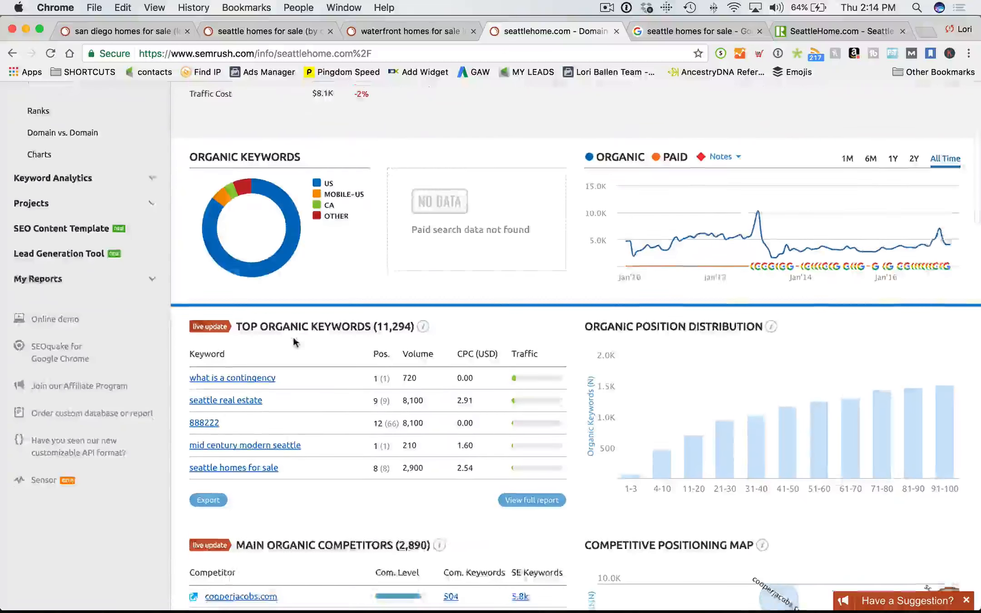
{"action": "scroll", "coordinate": [293, 341], "scroll_direction": "down", "scroll_amount": 2}
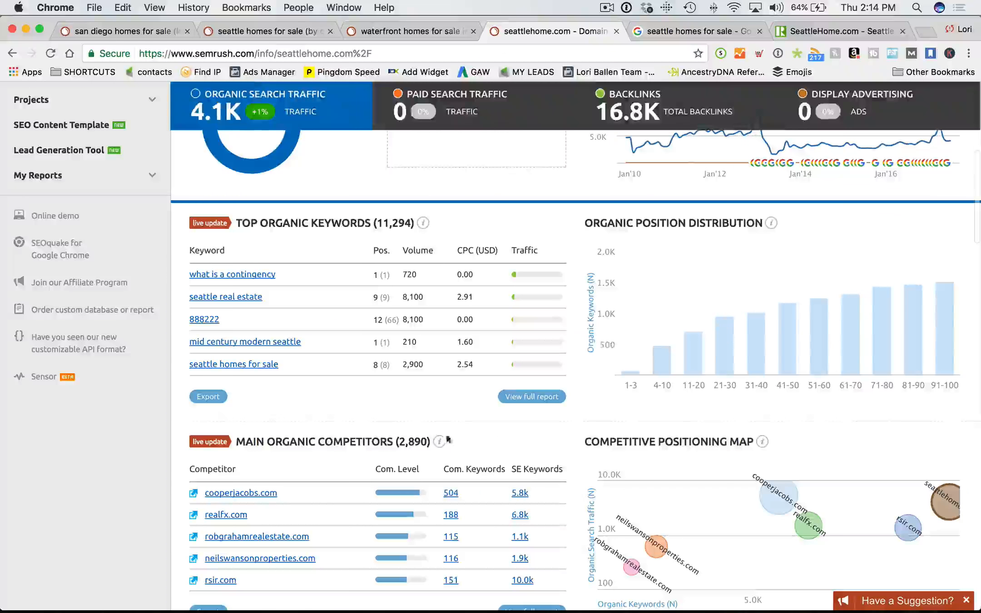
- Open the full organic keywords report for seattlehome.com and examine its organic search positions
{"action": "left_click", "coordinate": [531, 398]}
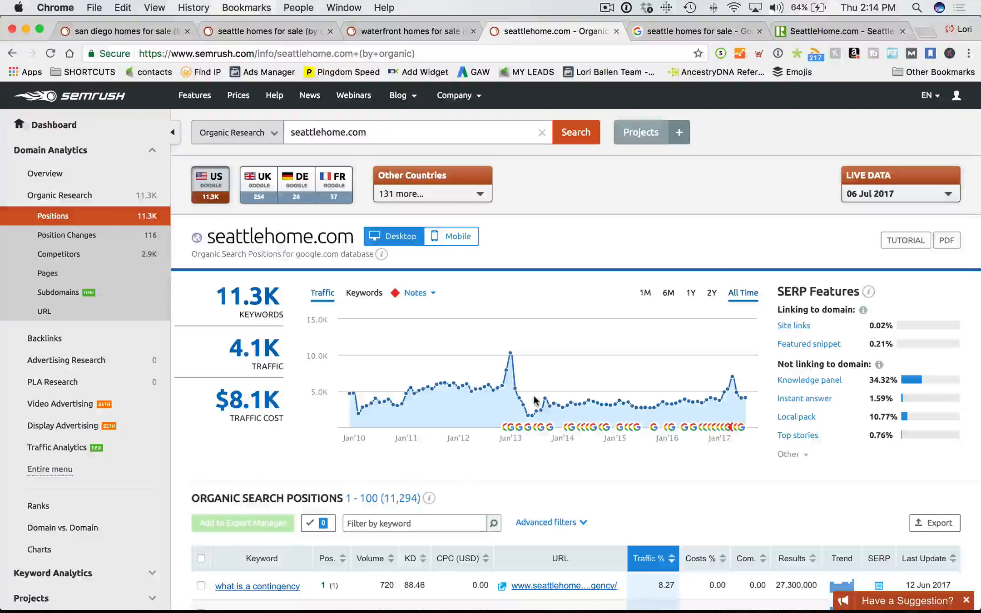
{"action": "scroll", "coordinate": [364, 377], "scroll_direction": "down", "scroll_amount": 5}
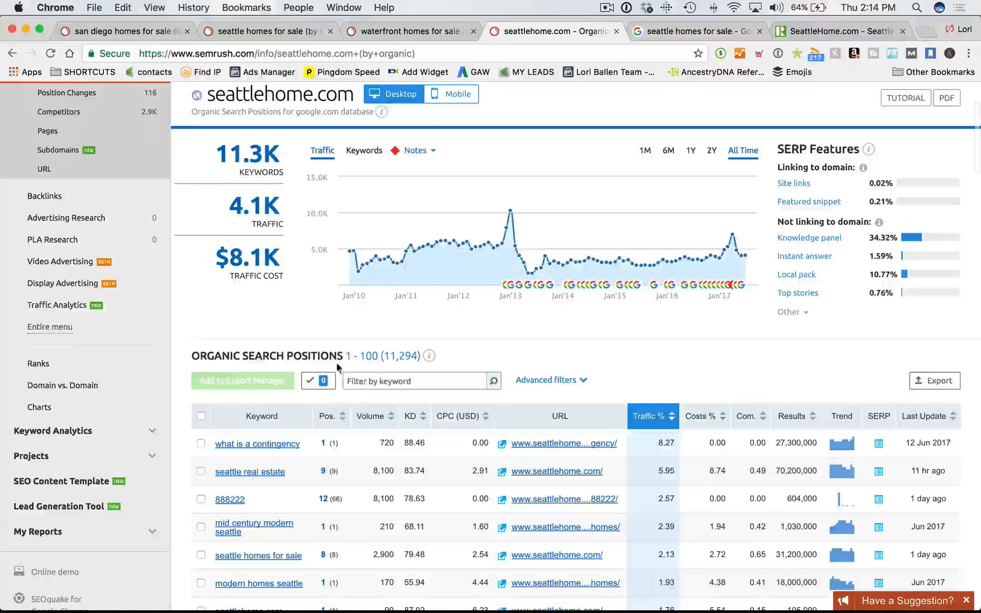
{"action": "scroll", "coordinate": [337, 361], "scroll_direction": "up", "scroll_amount": 6}
{"action": "scroll", "coordinate": [345, 388], "scroll_direction": "down", "scroll_amount": 4}
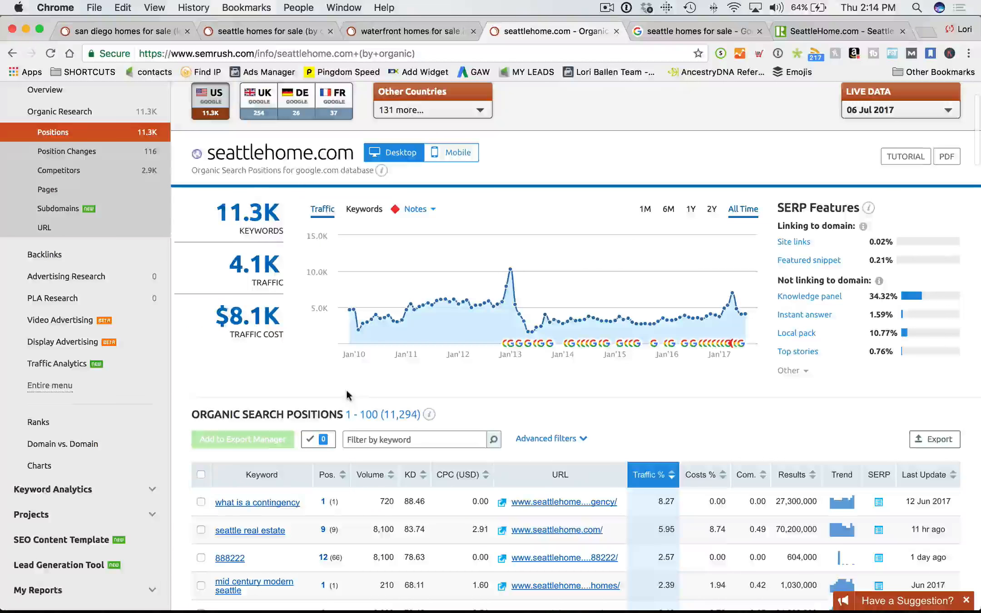
{"action": "scroll", "coordinate": [346, 387], "scroll_direction": "down", "scroll_amount": 6}
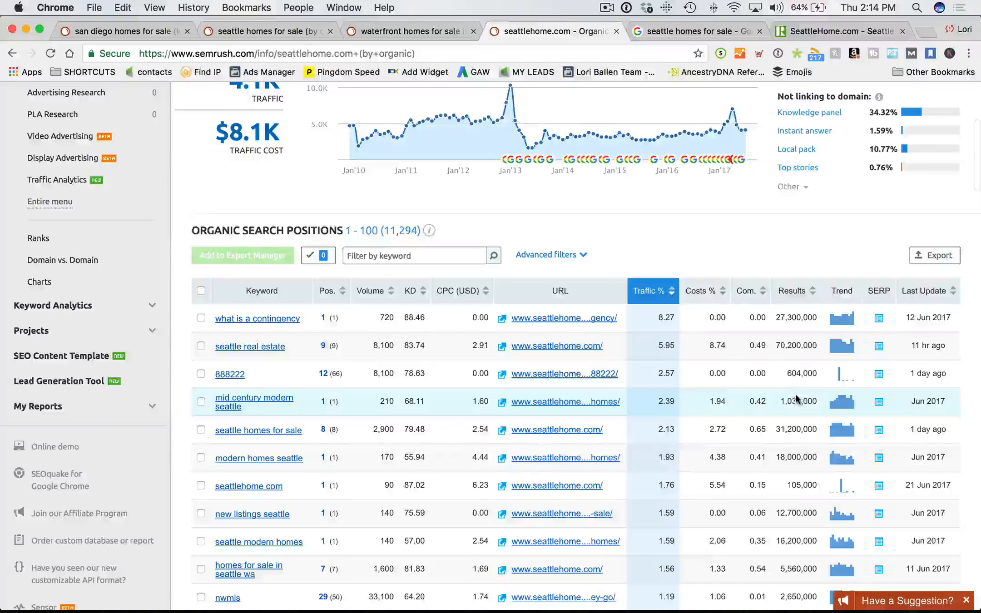
{"action": "scroll", "coordinate": [796, 399], "scroll_direction": "down", "scroll_amount": 2}
{"action": "scroll", "coordinate": [658, 266], "scroll_direction": "up", "scroll_amount": 1}
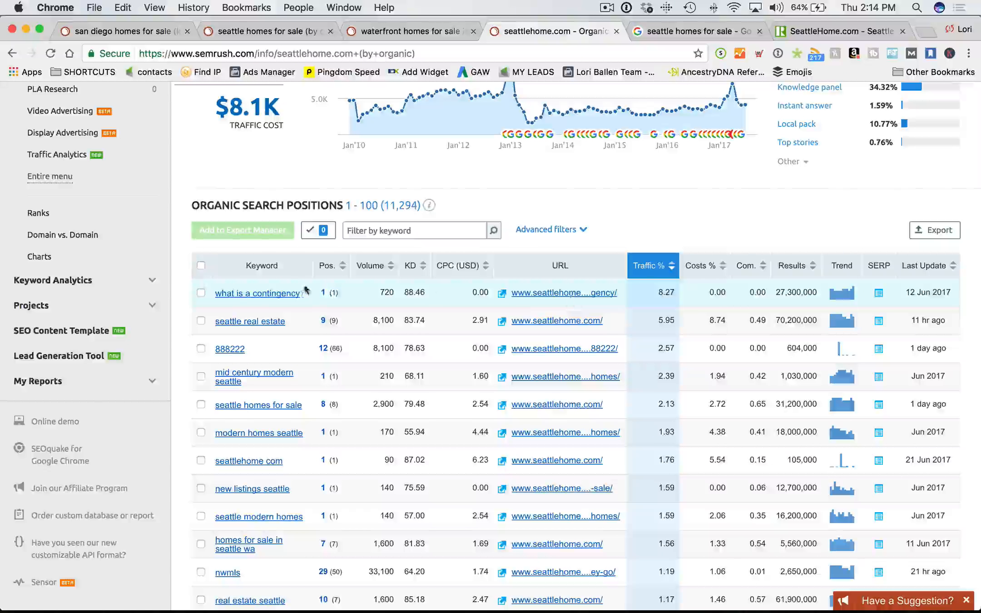
- Open the search results snapshot for "what is a contingency" and go to the highlighted seattlehome.com article
{"action": "scroll", "coordinate": [248, 298], "scroll_direction": "down", "scroll_amount": 1}
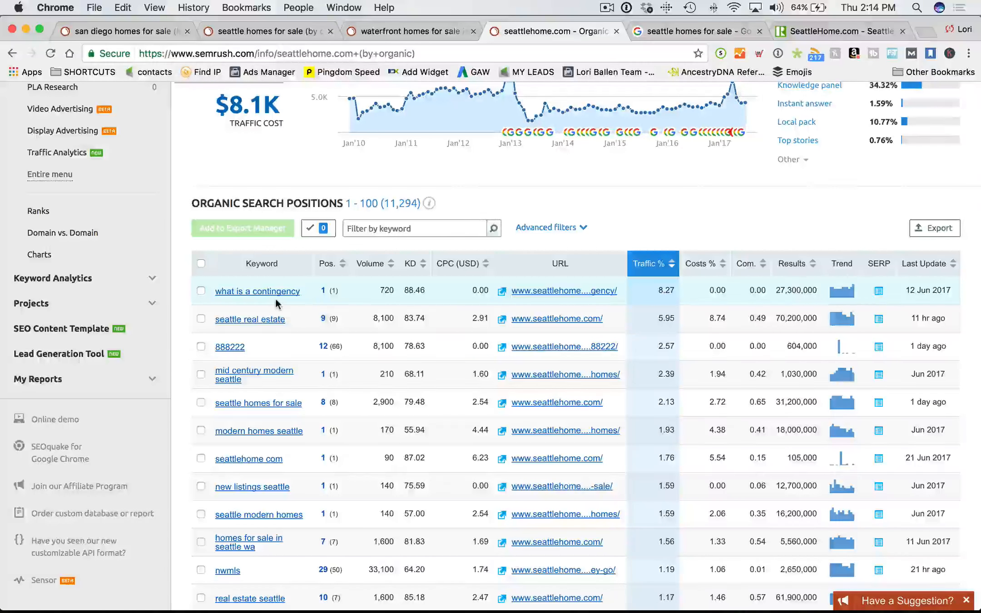
{"action": "left_click", "coordinate": [878, 291]}
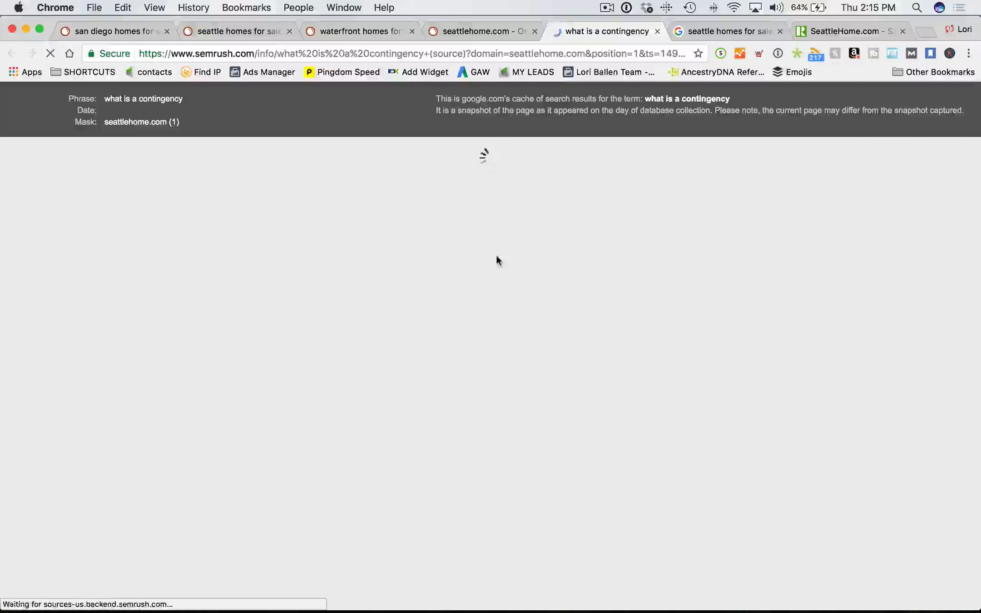
{"action": "scroll", "coordinate": [425, 286], "scroll_direction": "down", "scroll_amount": 5}
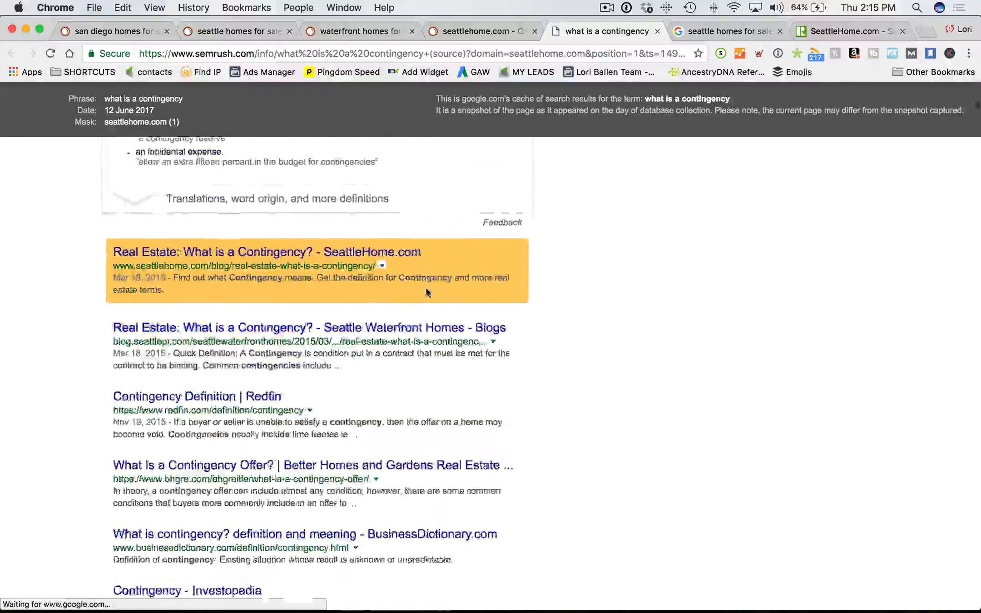
{"action": "left_click", "coordinate": [424, 295]}
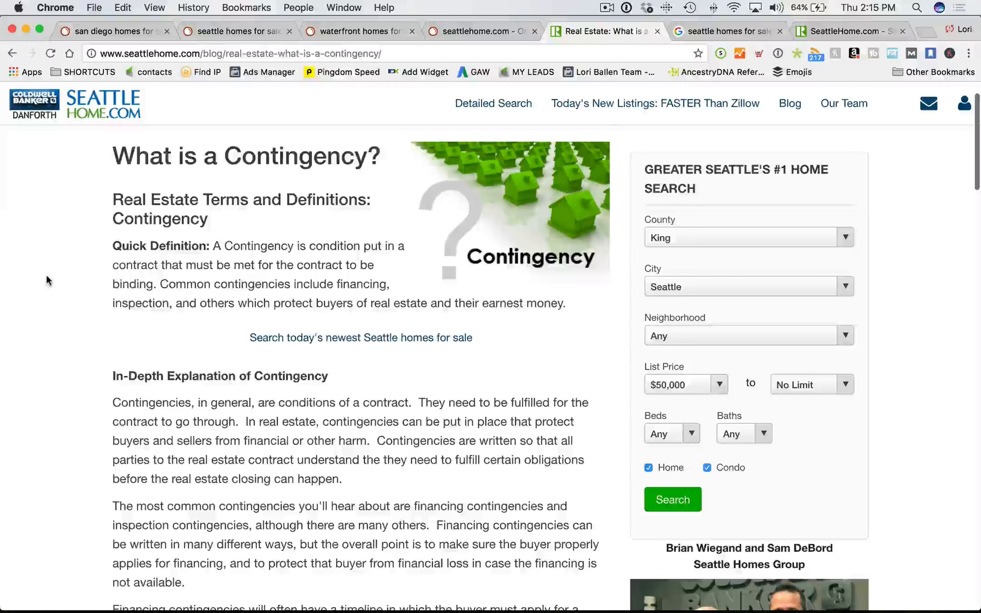
- Look through the "What is a Contingency?" article to see how its definition and in-depth explanation are written
{"action": "scroll", "coordinate": [44, 273], "scroll_direction": "down", "scroll_amount": 5}
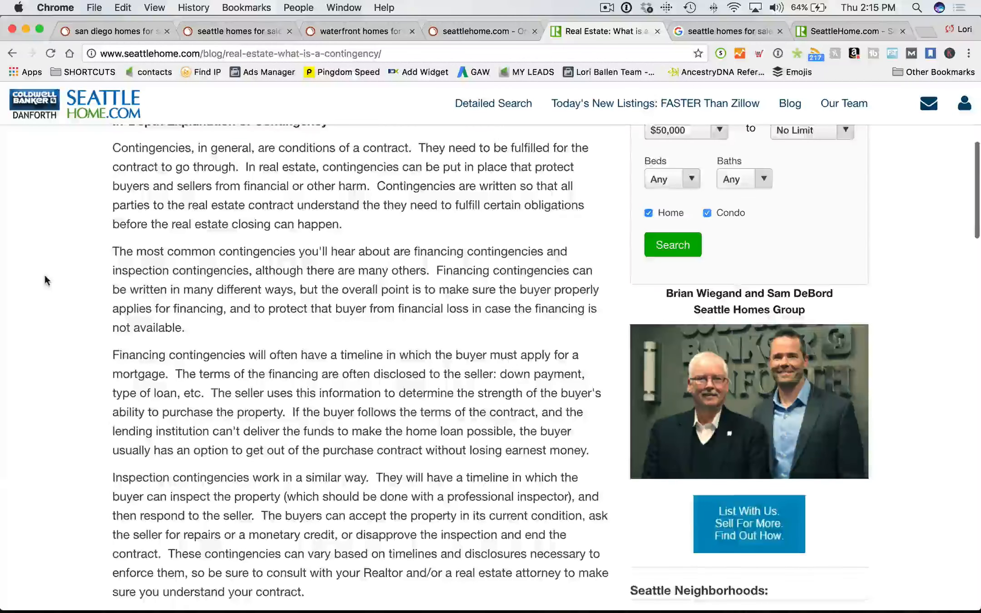
{"action": "scroll", "coordinate": [44, 273], "scroll_direction": "up", "scroll_amount": 5}
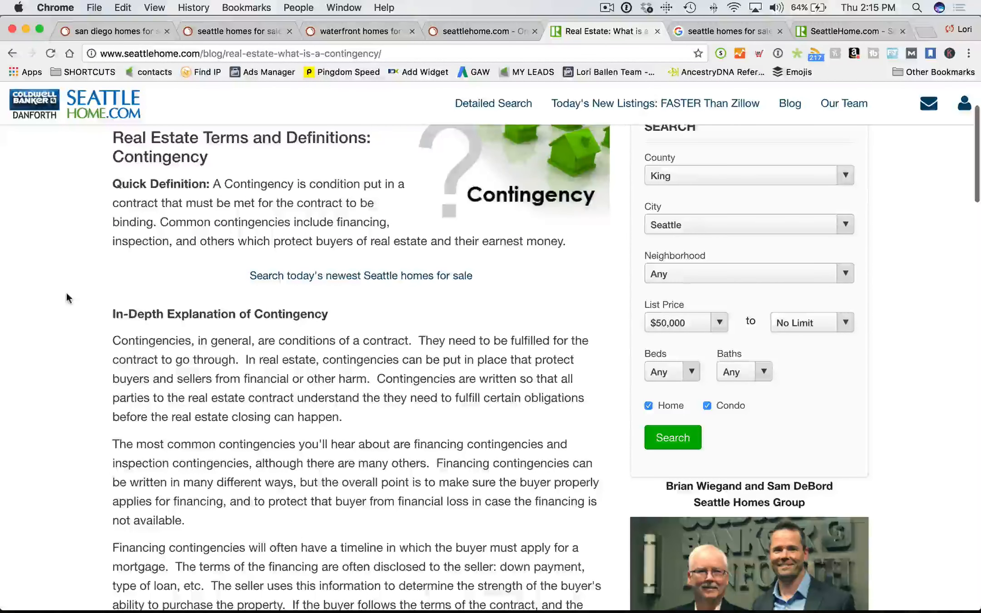
{"action": "scroll", "coordinate": [65, 297], "scroll_direction": "down", "scroll_amount": 1}
{"action": "scroll", "coordinate": [67, 300], "scroll_direction": "up", "scroll_amount": 3}
- Return to the seattlehome.com organic positions report in SEMrush and look through its ranking keywords
{"action": "left_click", "coordinate": [474, 31]}
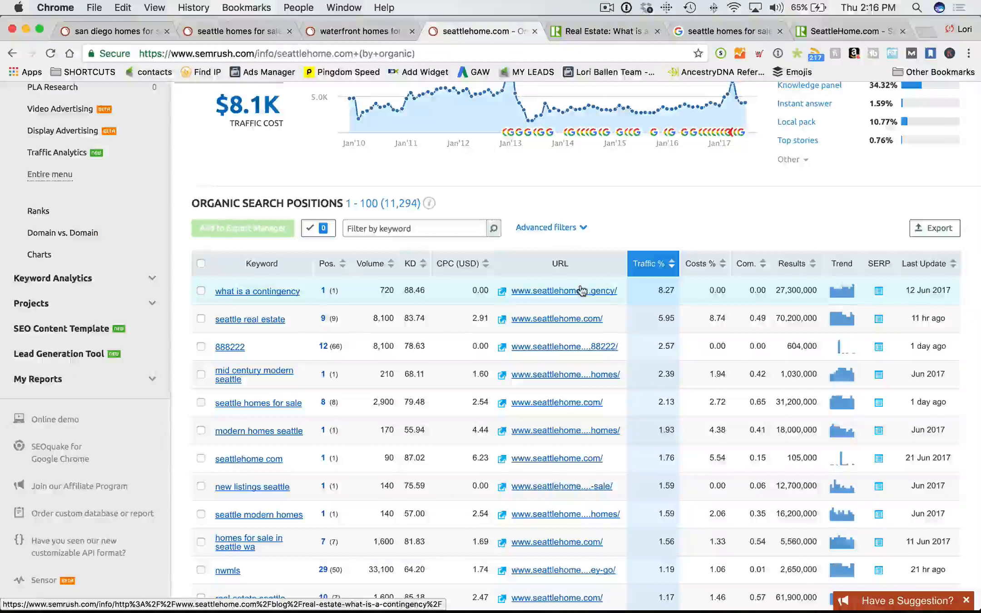
{"action": "scroll", "coordinate": [286, 146], "scroll_direction": "down", "scroll_amount": 5}
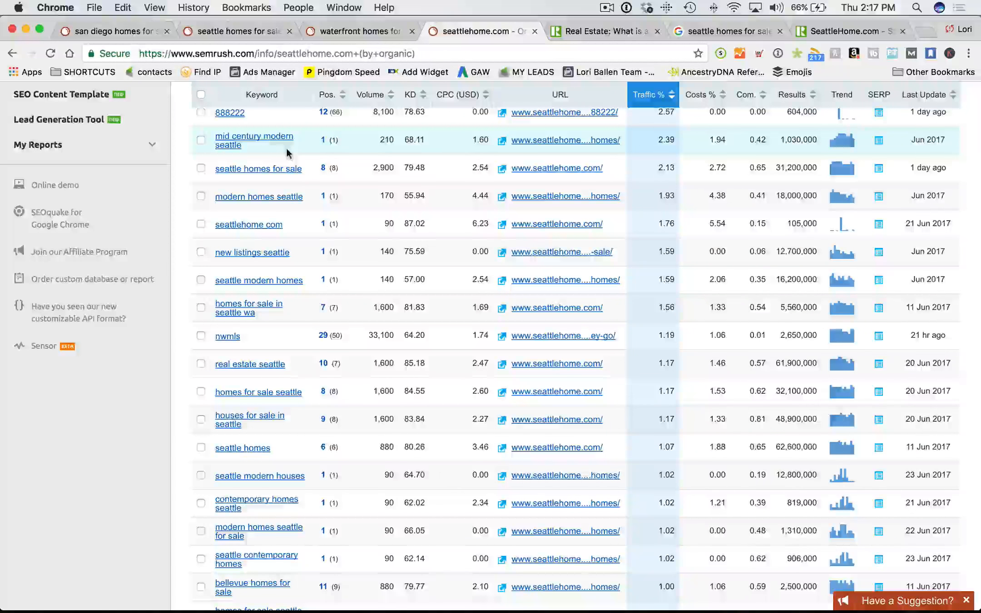
{"action": "scroll", "coordinate": [286, 148], "scroll_direction": "down", "scroll_amount": 3}
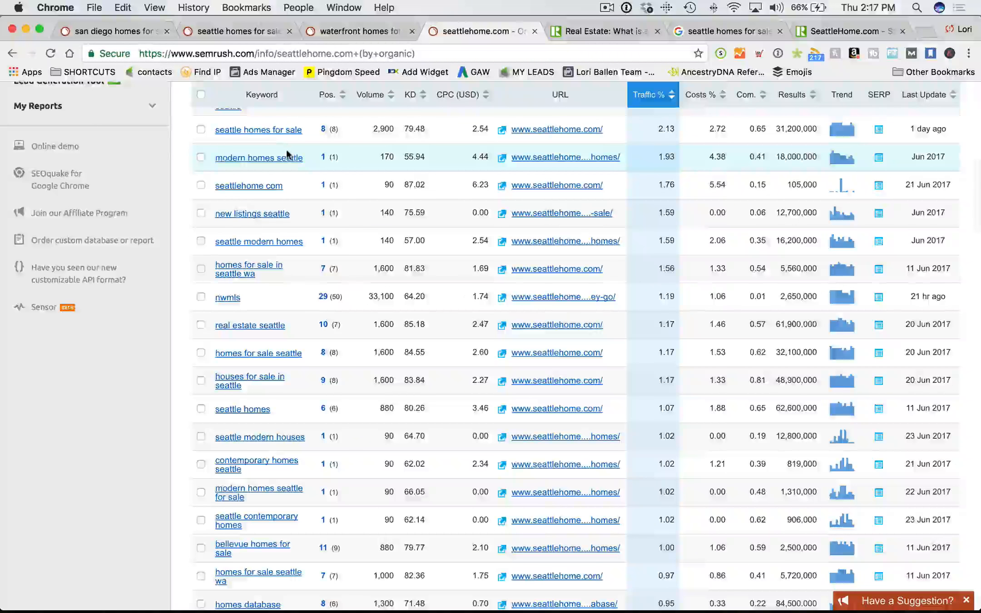
{"action": "scroll", "coordinate": [291, 141], "scroll_direction": "down", "scroll_amount": 4}
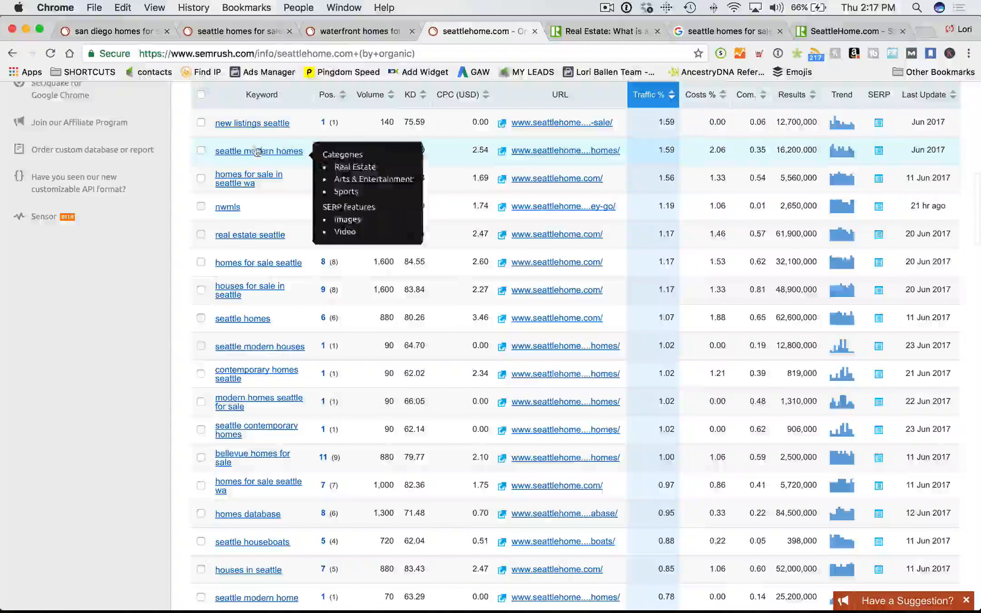
- Apply an advanced filter to the organic positions that includes only keywords with a number of words greater than 5
{"action": "scroll", "coordinate": [268, 161], "scroll_direction": "up", "scroll_amount": 15}
{"action": "left_click", "coordinate": [551, 238]}
{"action": "left_click", "coordinate": [359, 281]}
{"action": "left_click", "coordinate": [349, 315]}
{"action": "left_click", "coordinate": [562, 281]}
{"action": "type", "text": "5"}
{"action": "left_click", "coordinate": [218, 362]}
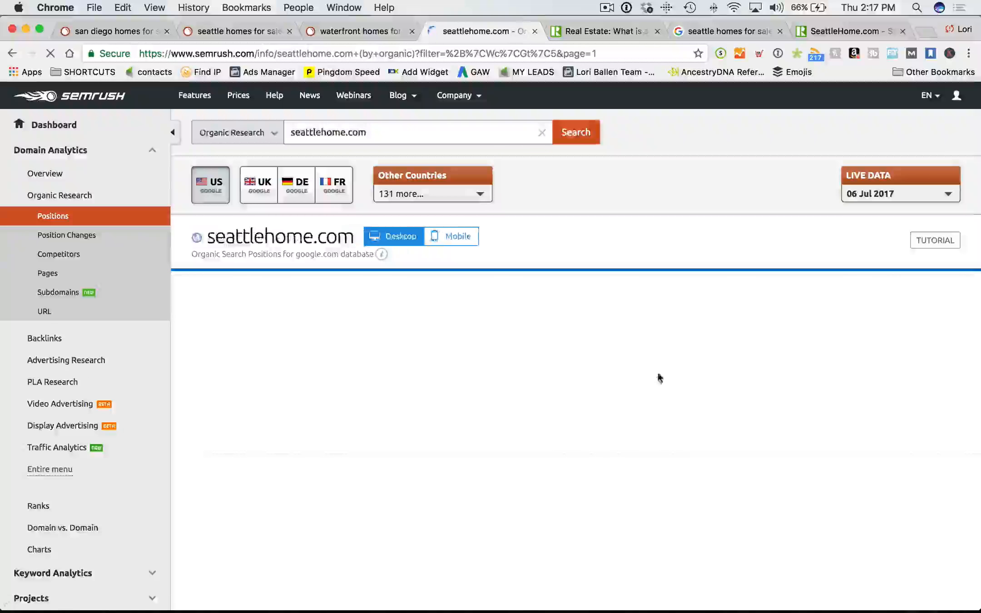
- Examine the filtered long-tail keywords for seattlehome.com, including their positions, volumes and ranking pages
{"action": "scroll", "coordinate": [657, 370], "scroll_direction": "down", "scroll_amount": 5}
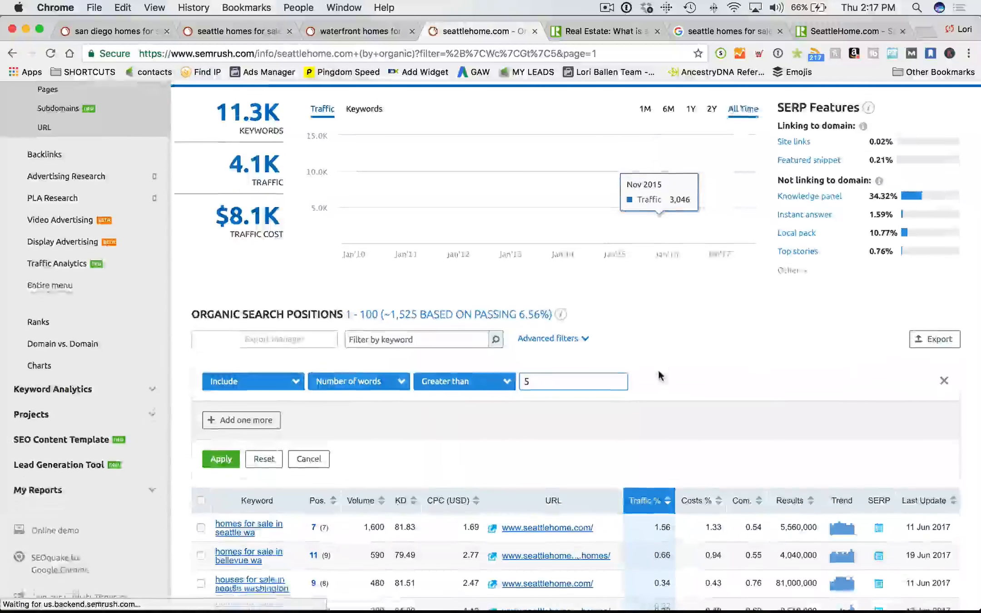
{"action": "scroll", "coordinate": [660, 376], "scroll_direction": "down", "scroll_amount": 6}
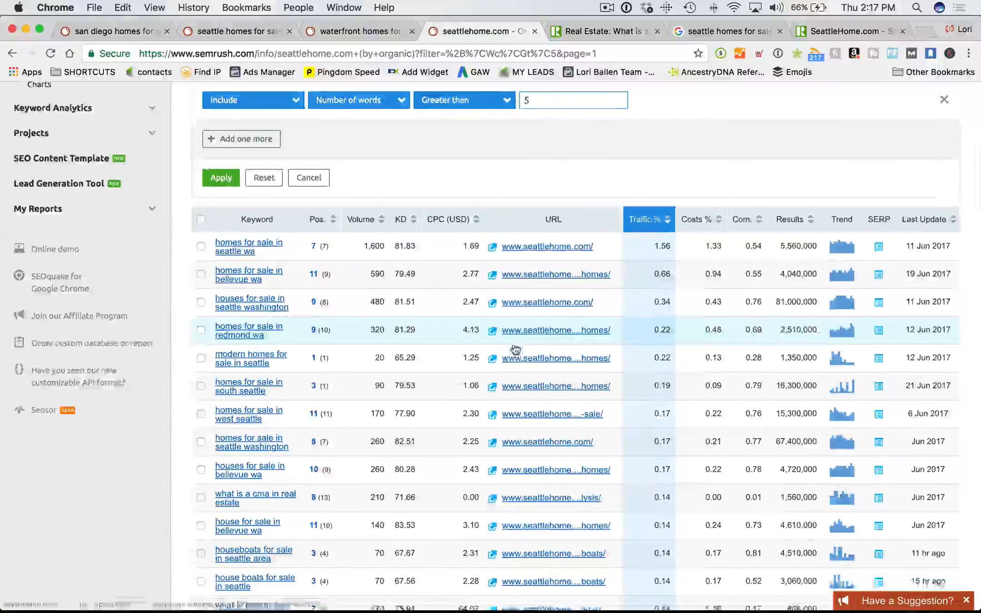
{"action": "scroll", "coordinate": [515, 349], "scroll_direction": "down", "scroll_amount": 1}
{"action": "scroll", "coordinate": [272, 245], "scroll_direction": "down", "scroll_amount": 1}
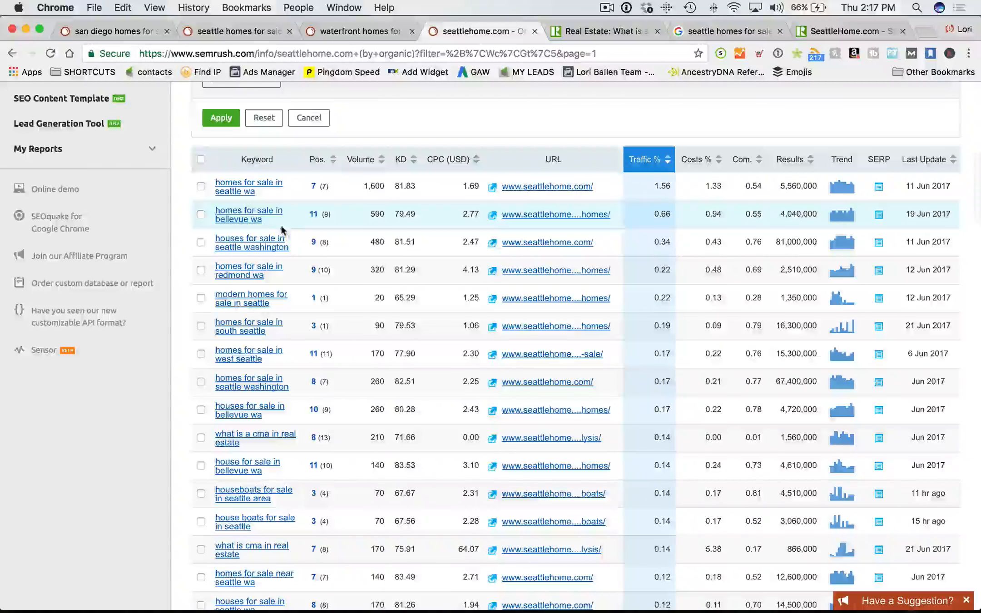
{"action": "scroll", "coordinate": [282, 231], "scroll_direction": "down", "scroll_amount": 2}
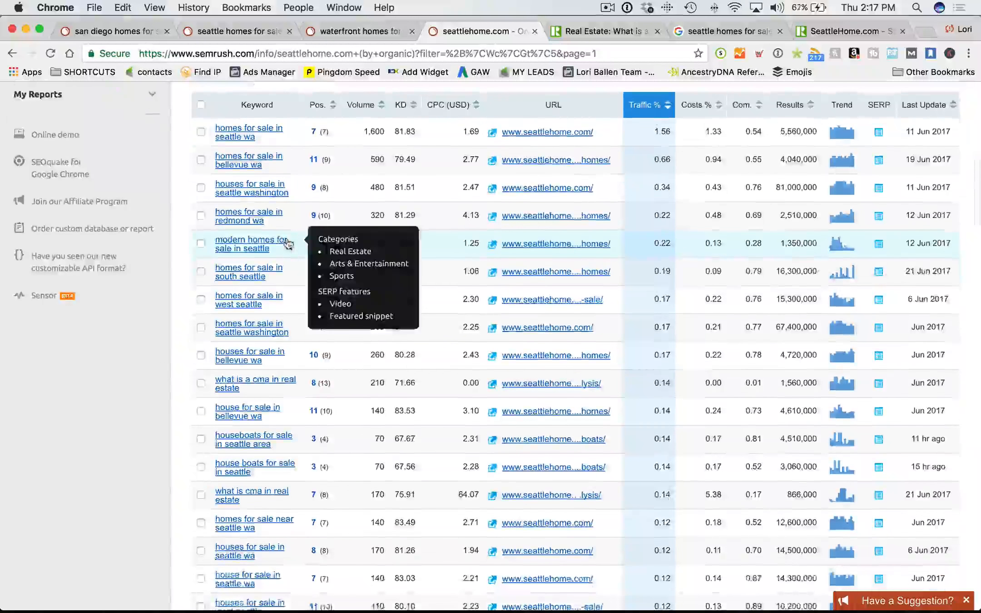
{"action": "scroll", "coordinate": [287, 244], "scroll_direction": "down", "scroll_amount": 15}
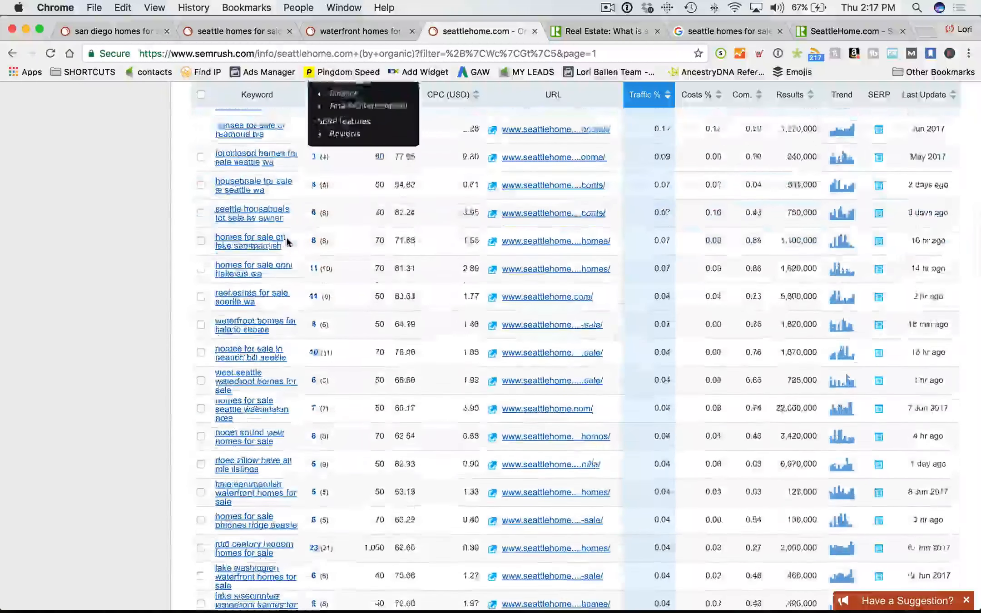
{"action": "scroll", "coordinate": [286, 241], "scroll_direction": "down", "scroll_amount": 8}
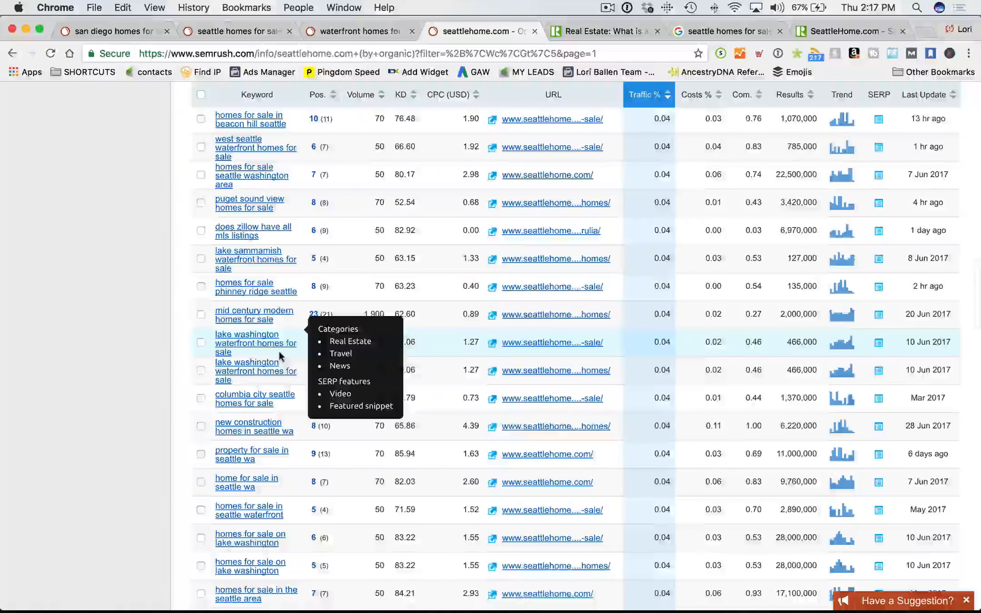
{"action": "scroll", "coordinate": [281, 357], "scroll_direction": "down", "scroll_amount": 5}
{"action": "scroll", "coordinate": [275, 348], "scroll_direction": "down", "scroll_amount": 10}
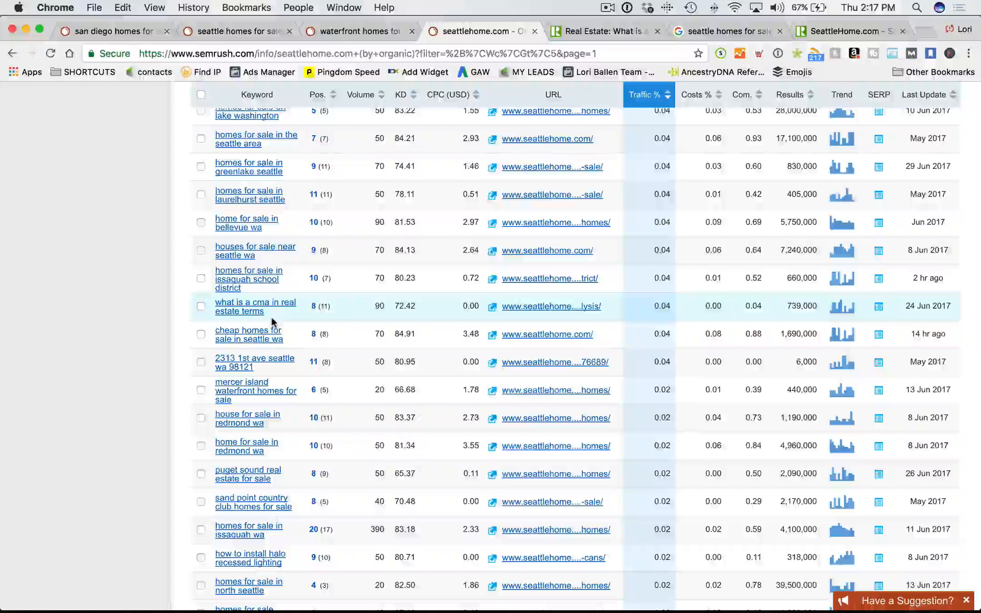